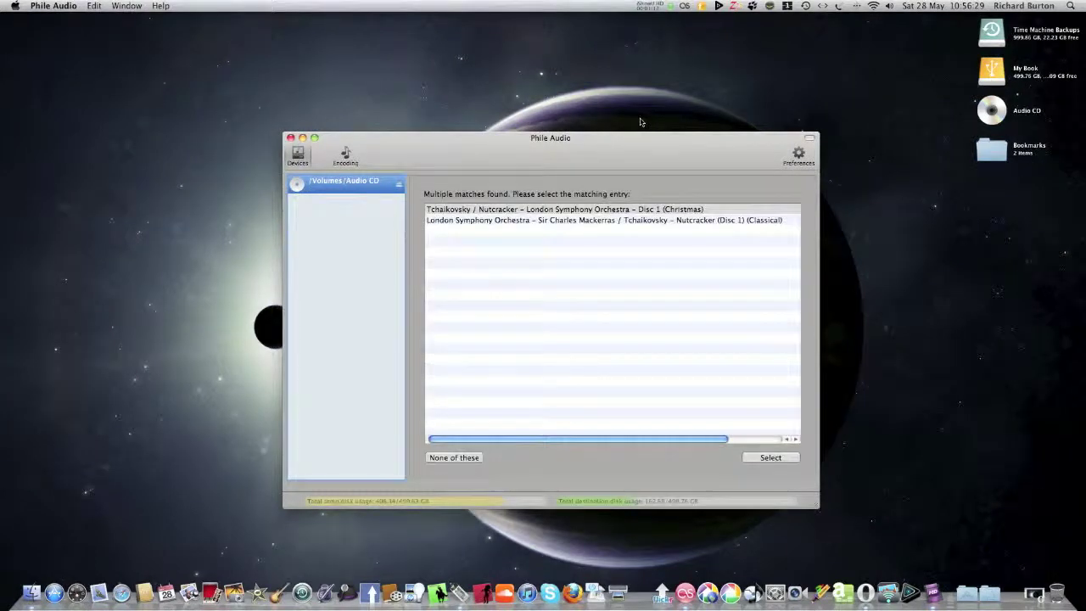
Step: Apply the Nutcracker Disc 1 (Christmas) match, set the disc count to 1 of 2, and enable gapless
click(612, 210)
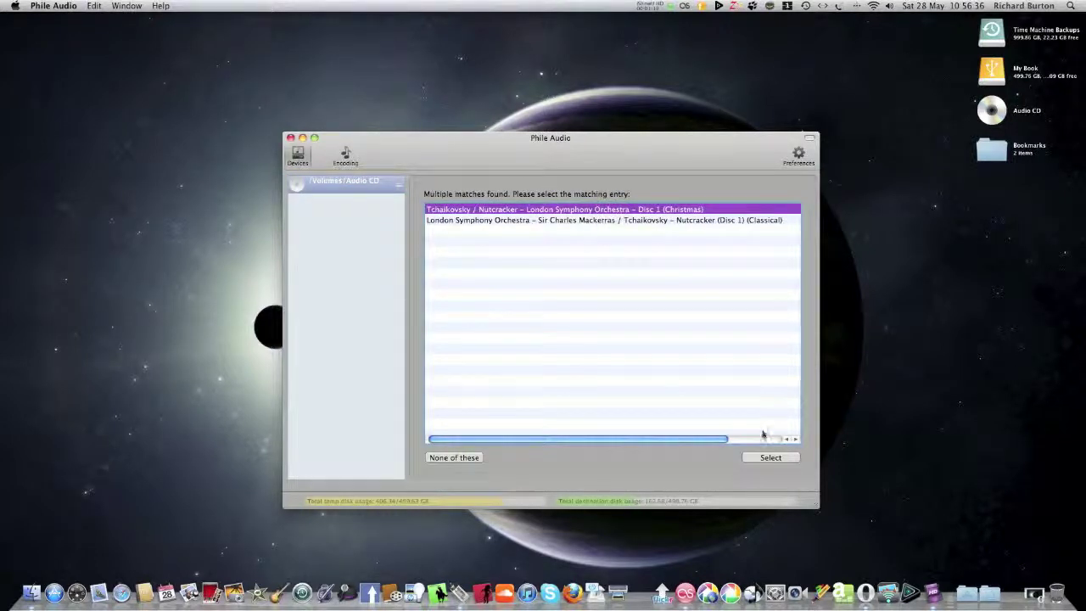
click(769, 457)
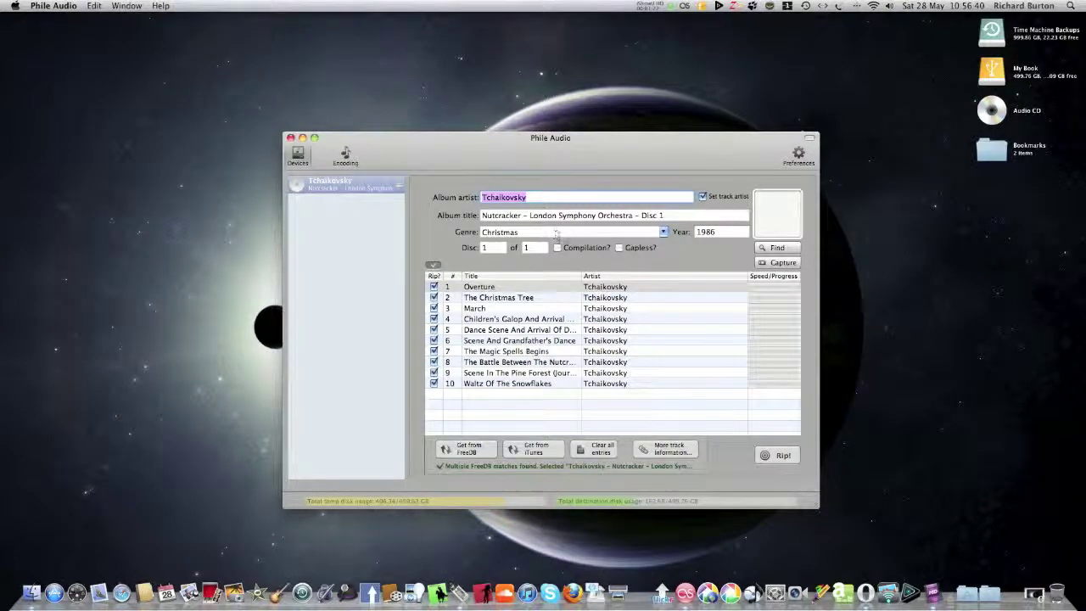
click(537, 247)
double_click(537, 247)
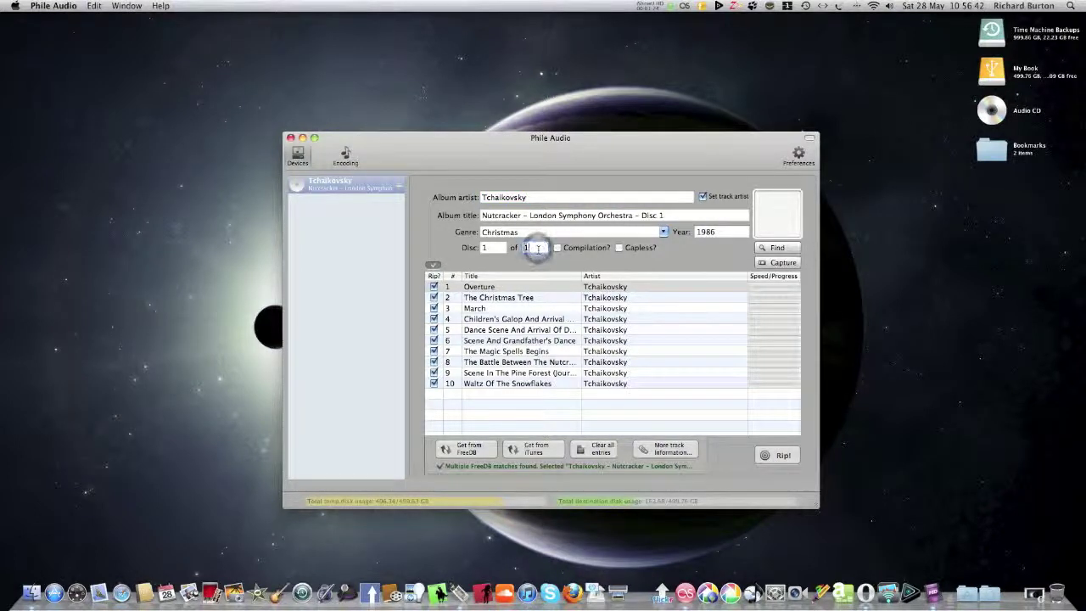
key(BackSpace)
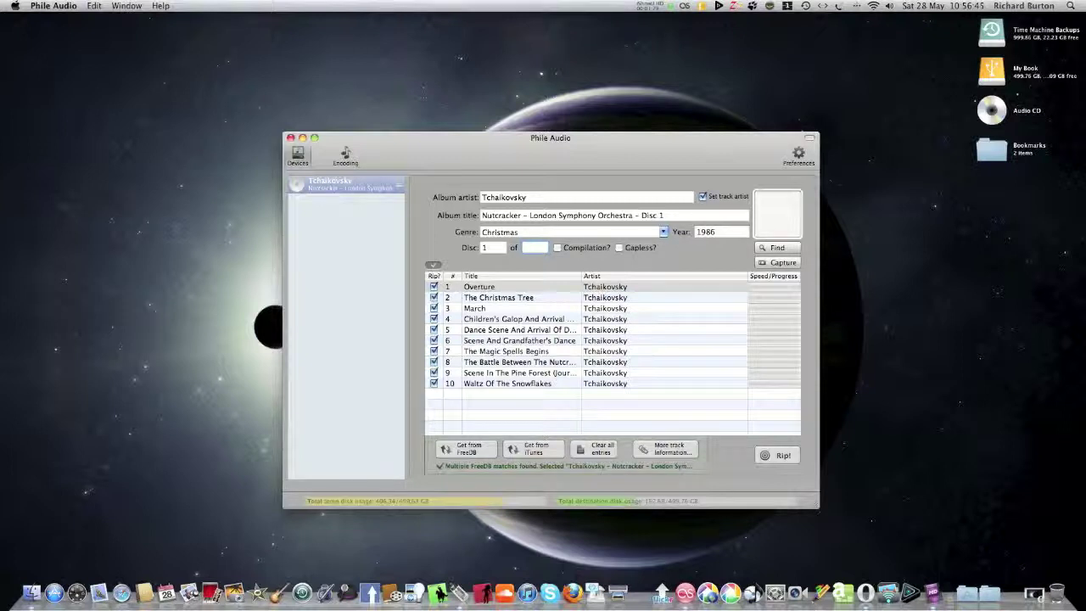
text(2)
click(661, 215)
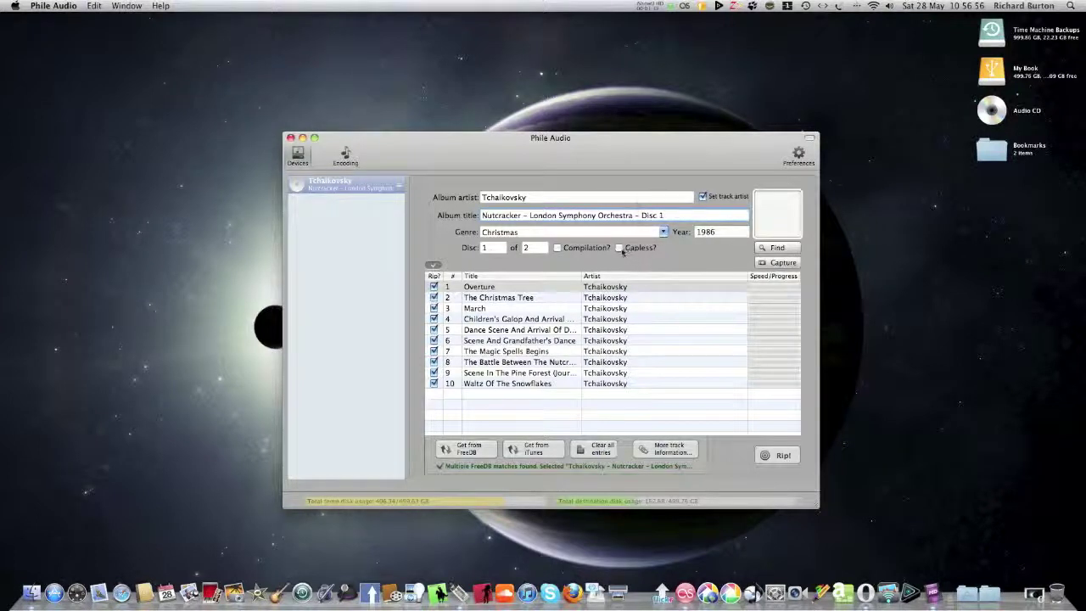
click(620, 248)
click(761, 248)
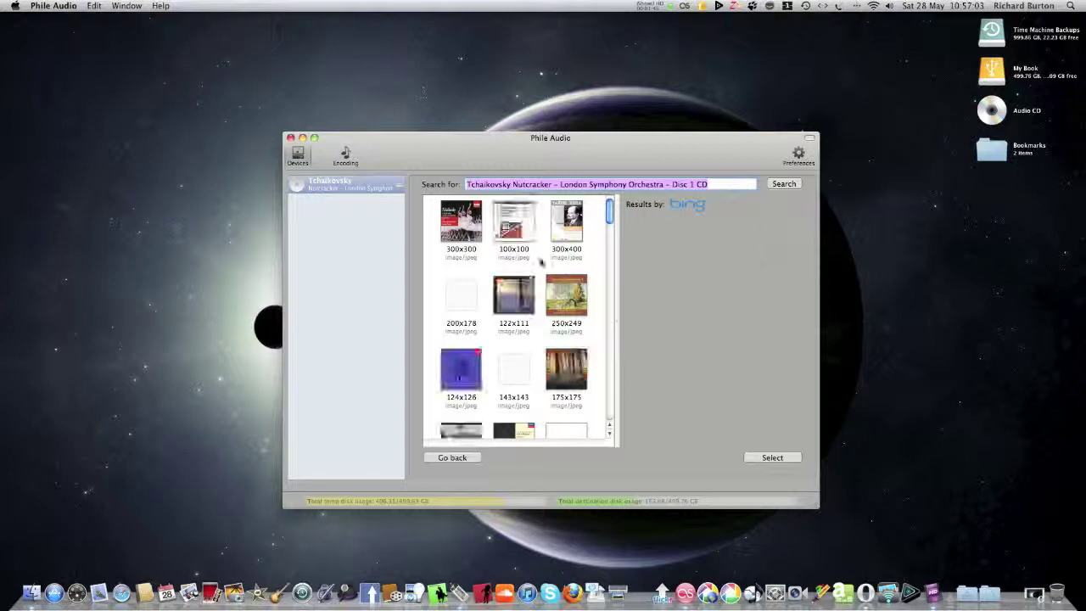
scroll(540, 261, down, 5)
scroll(540, 261, down, 10)
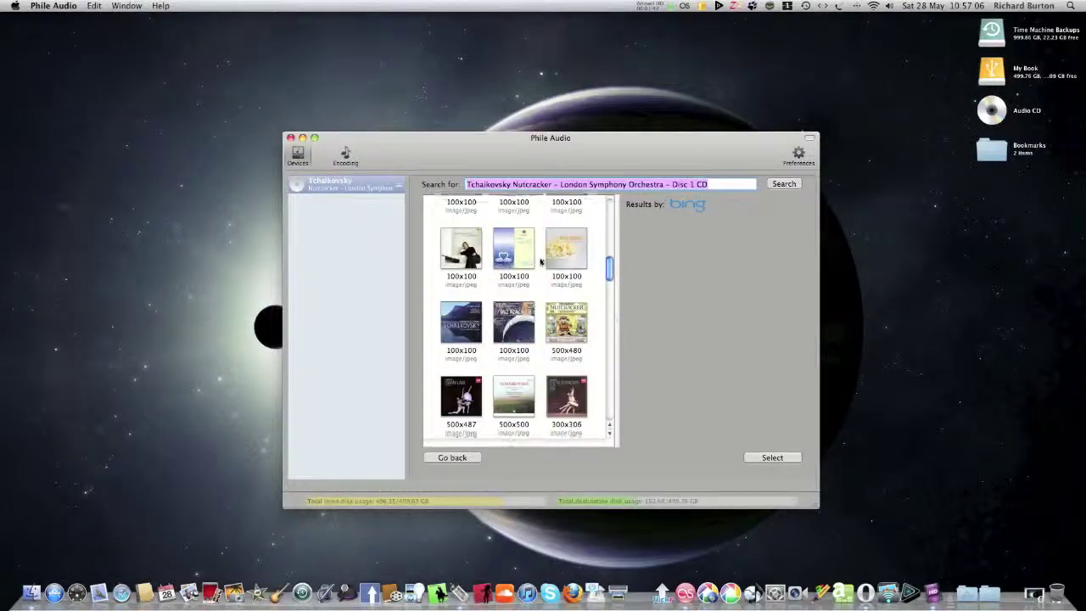
scroll(540, 261, down, 5)
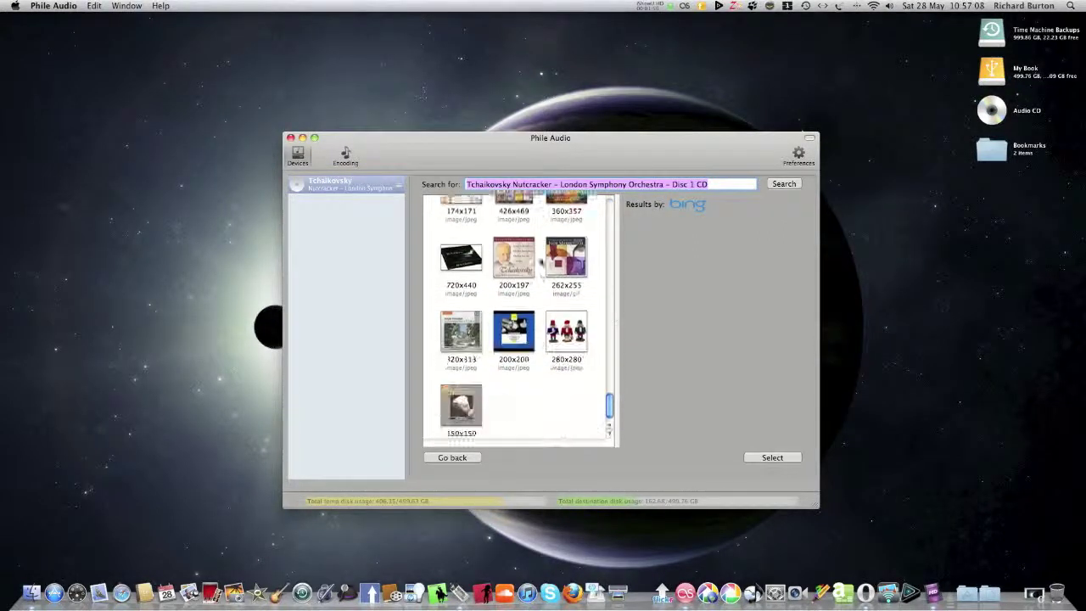
scroll(540, 261, up, 6)
scroll(541, 261, up, 8)
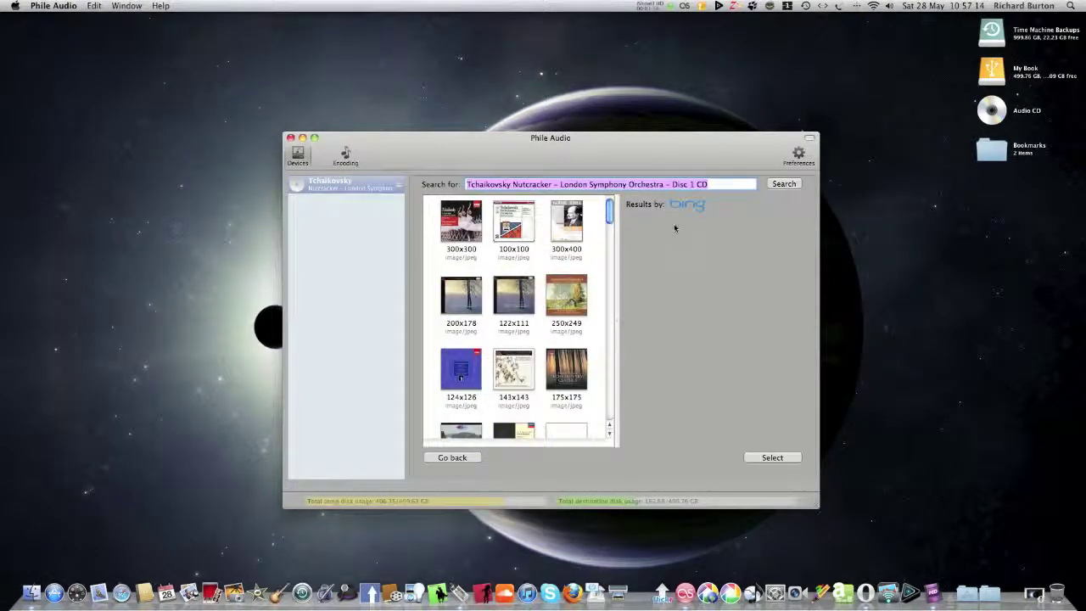
click(472, 458)
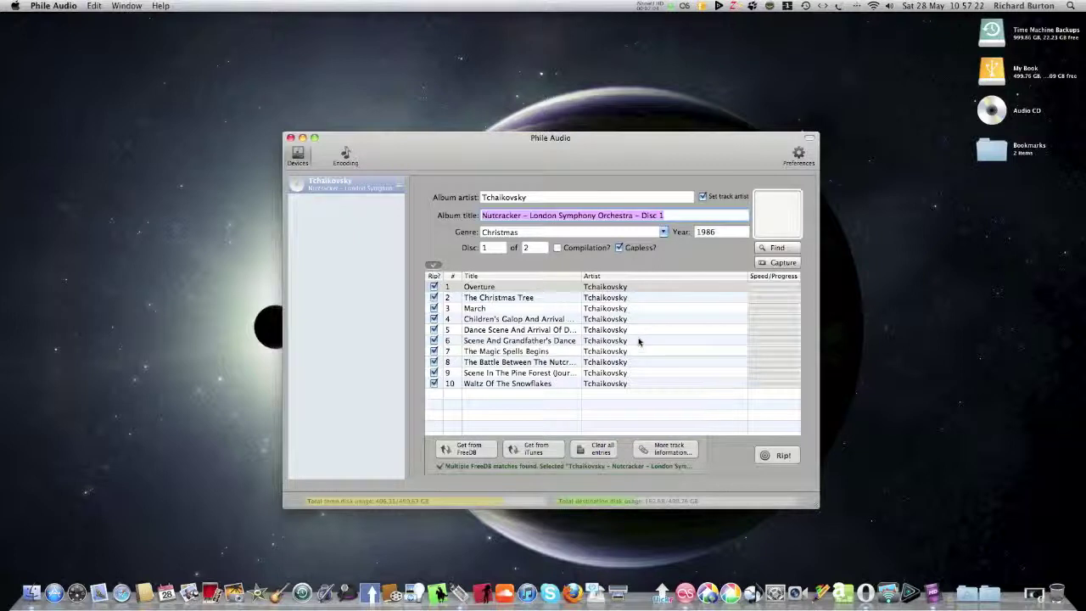
Step: Scan the printed Nutcracker cover on the Deskjet scanner and crop it into the artwork well
click(764, 262)
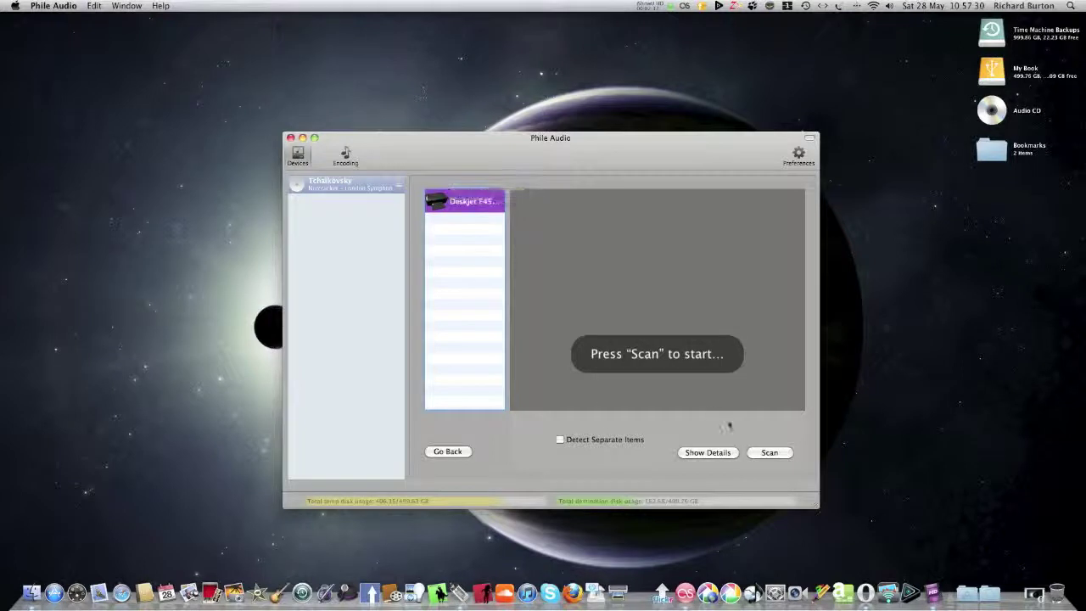
click(769, 454)
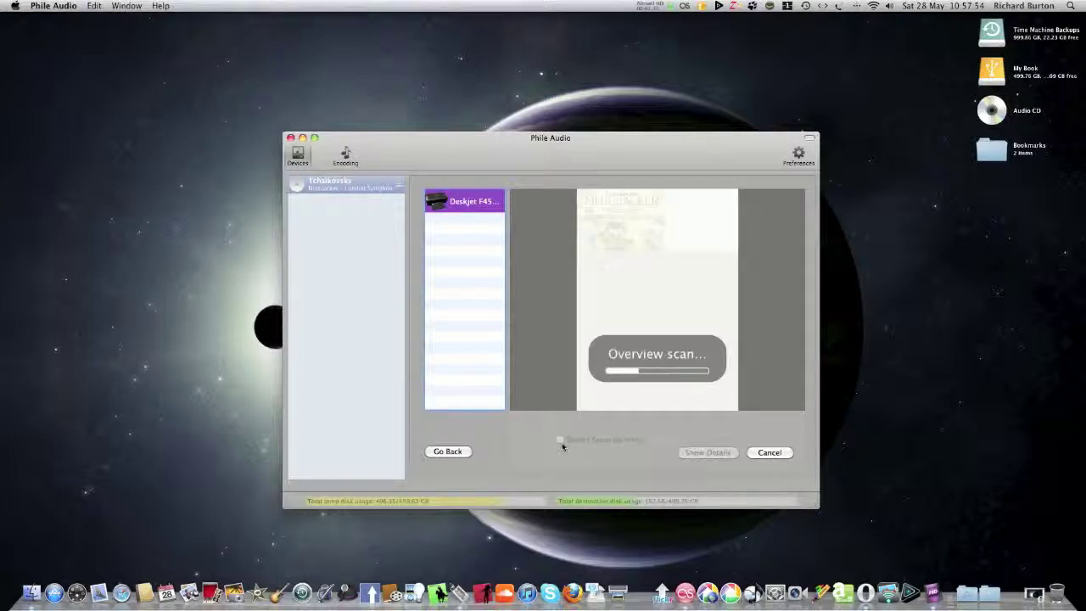
click(560, 441)
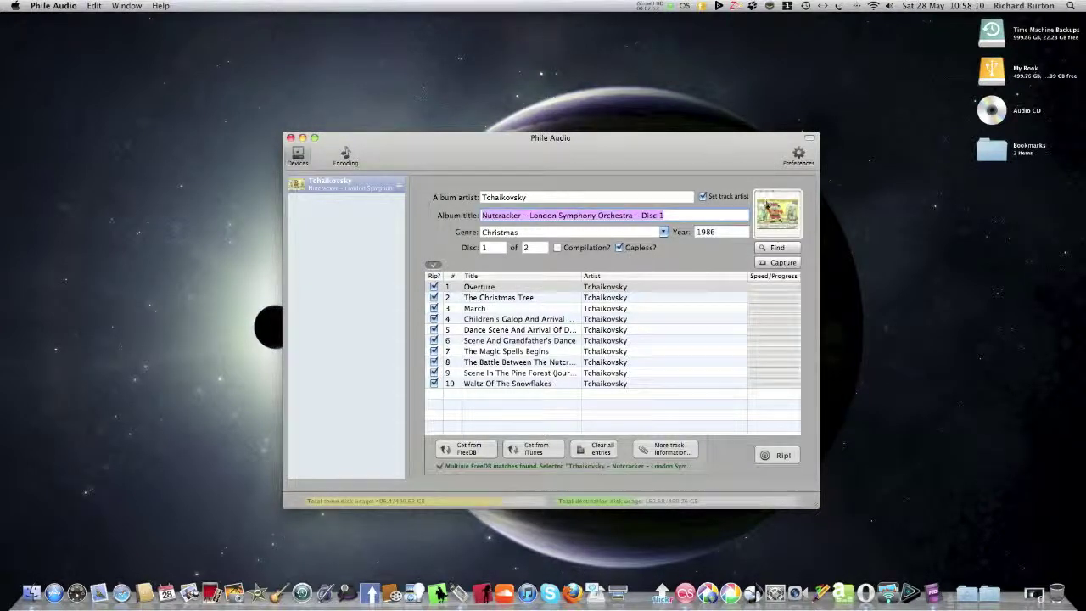
Step: Rescan the Nutcracker cover so a new cropped scan replaces the current album artwork
click(763, 210)
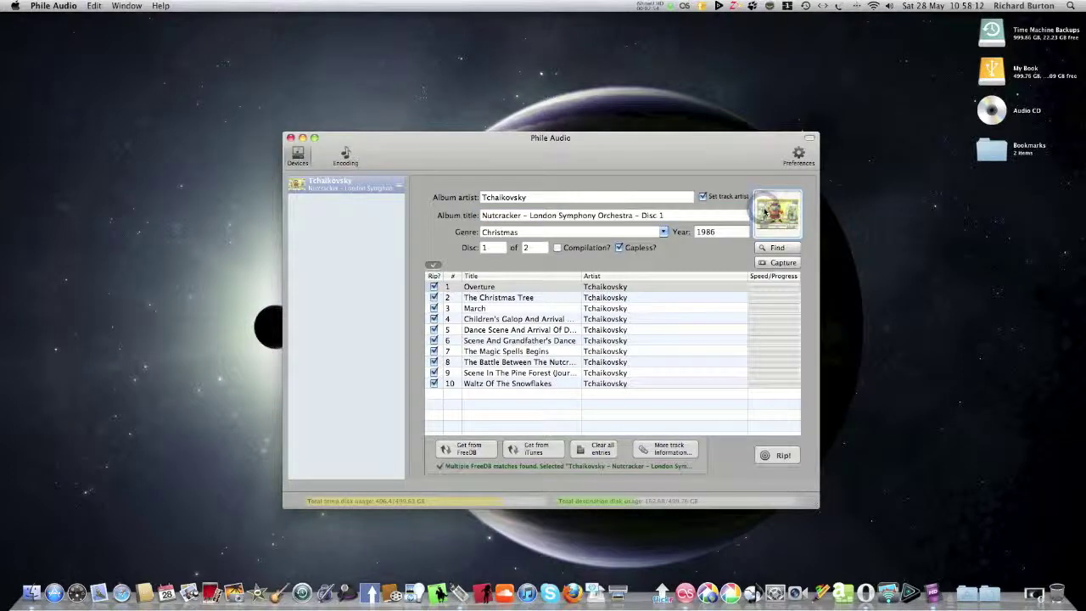
click(769, 267)
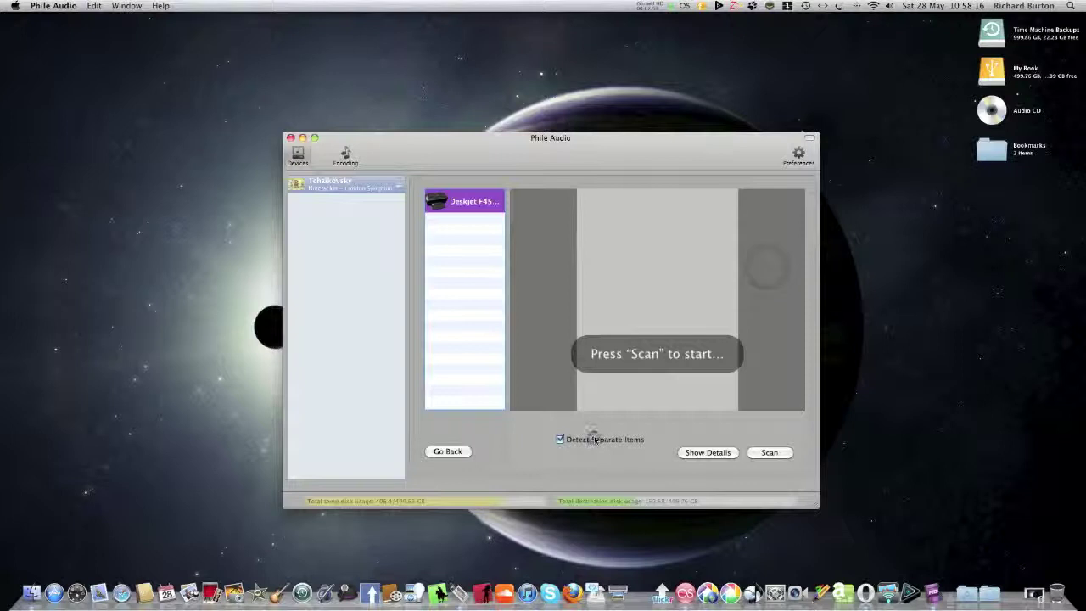
click(765, 453)
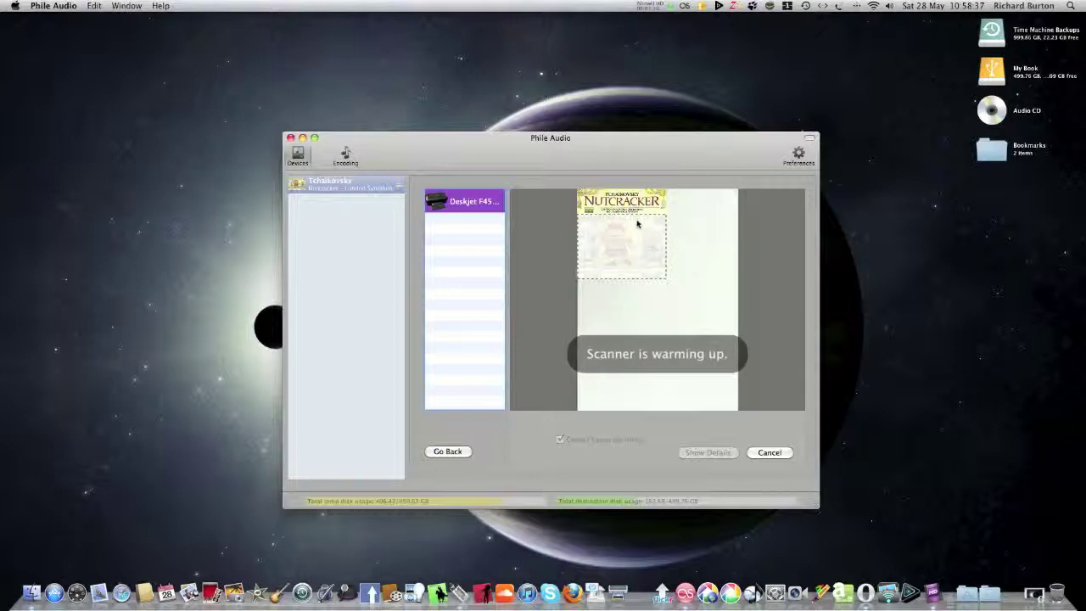
drag(638, 225, 636, 194)
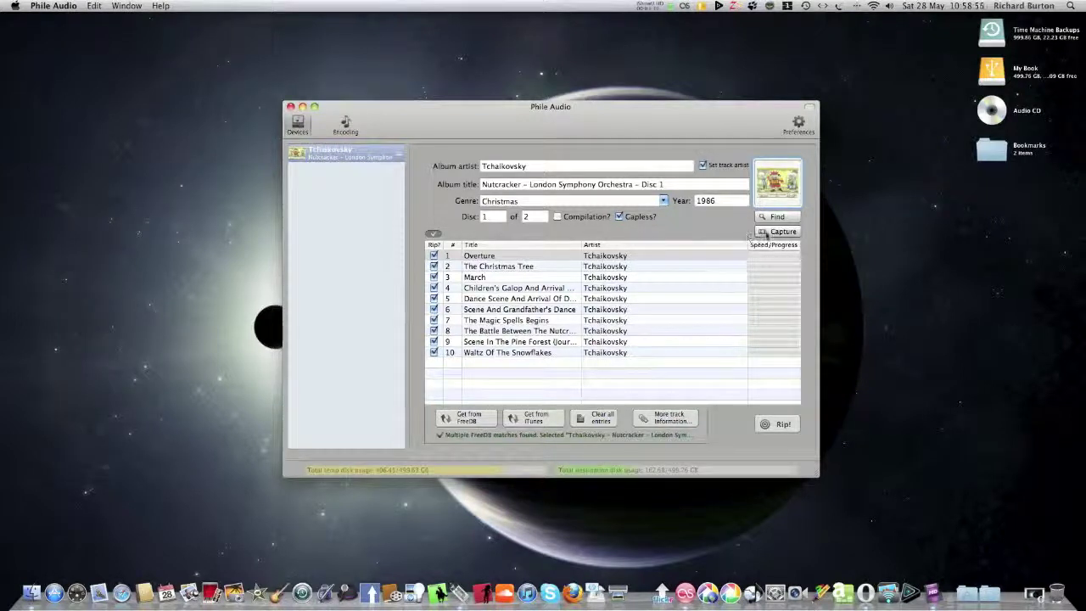
Step: Rip the tracks to MP3 and watch them arrive in My Book > MP3 MUSIC > New Downloads > mp3
click(778, 423)
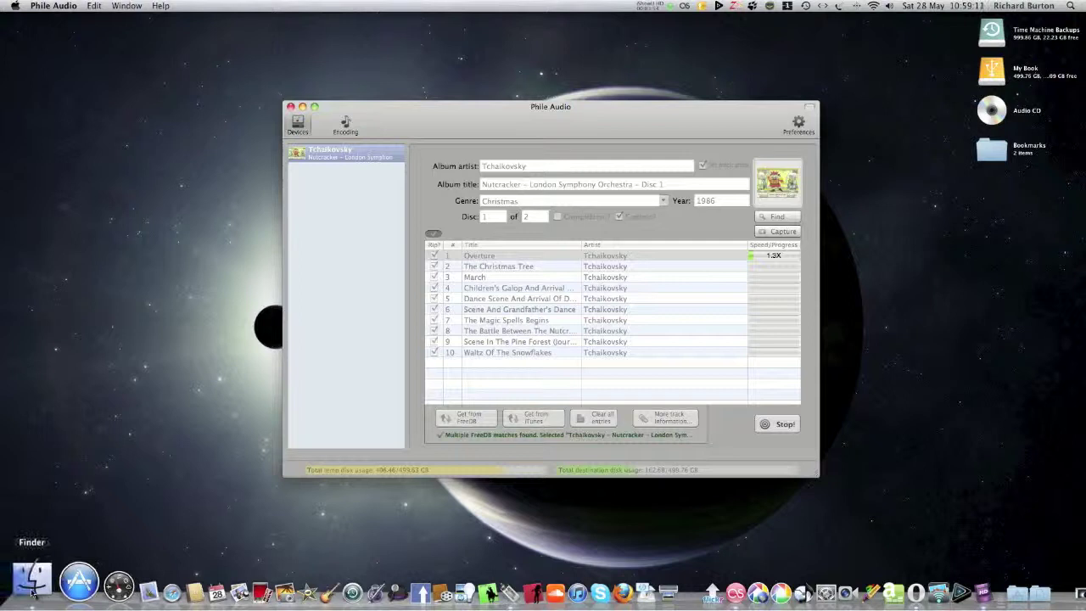
click(32, 586)
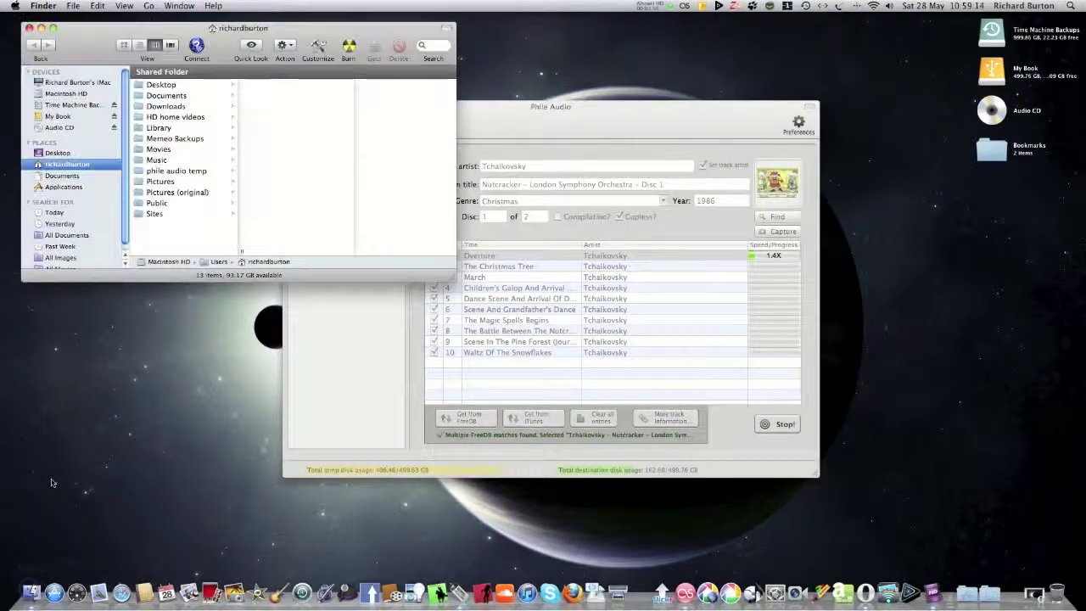
click(58, 116)
scroll(304, 201, down, 5)
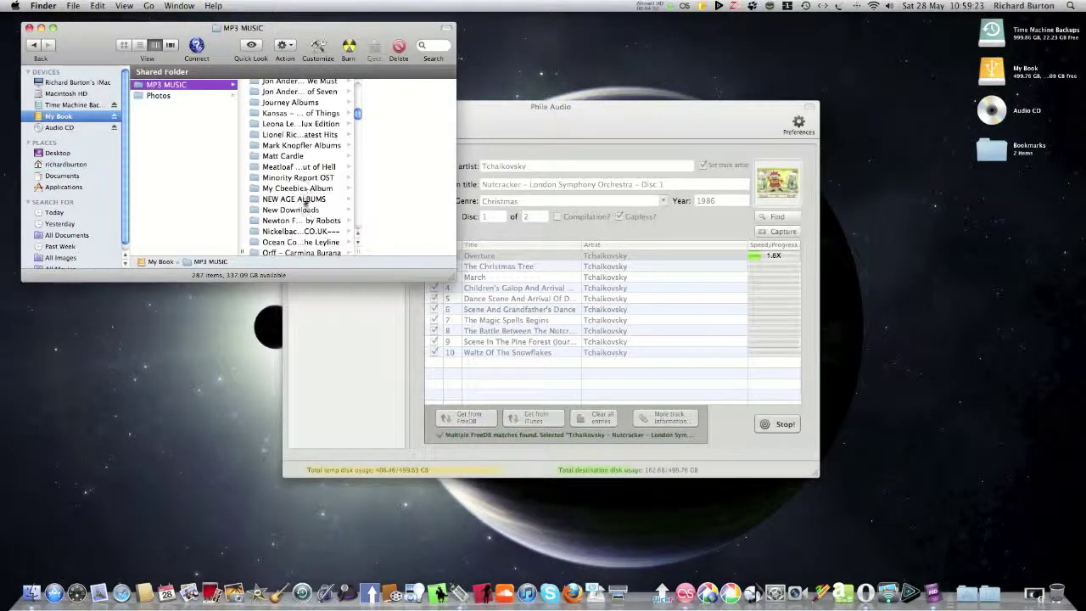
click(293, 209)
click(380, 85)
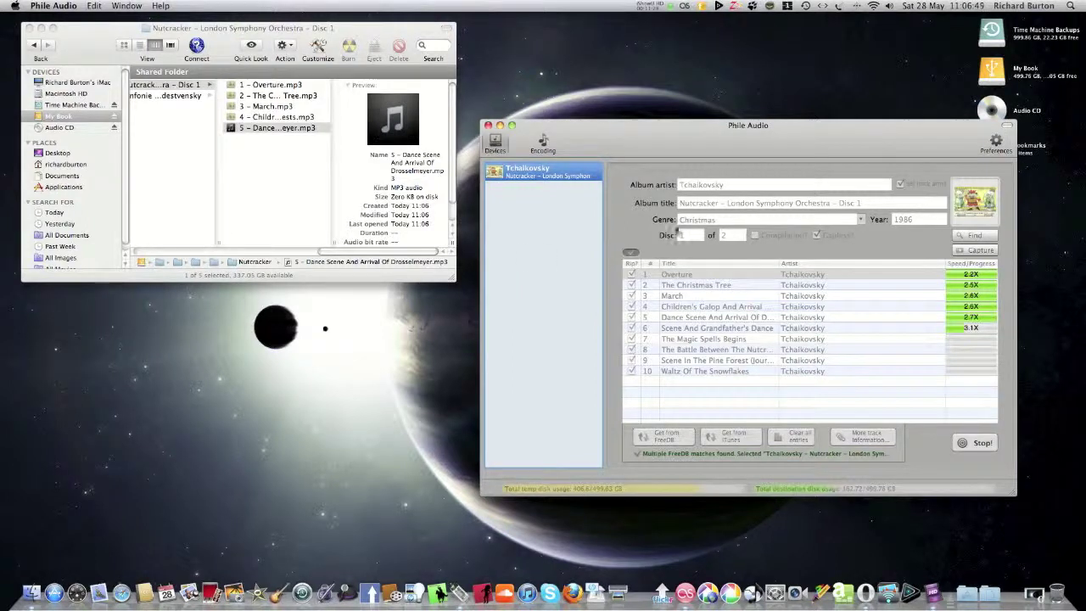
click(858, 220)
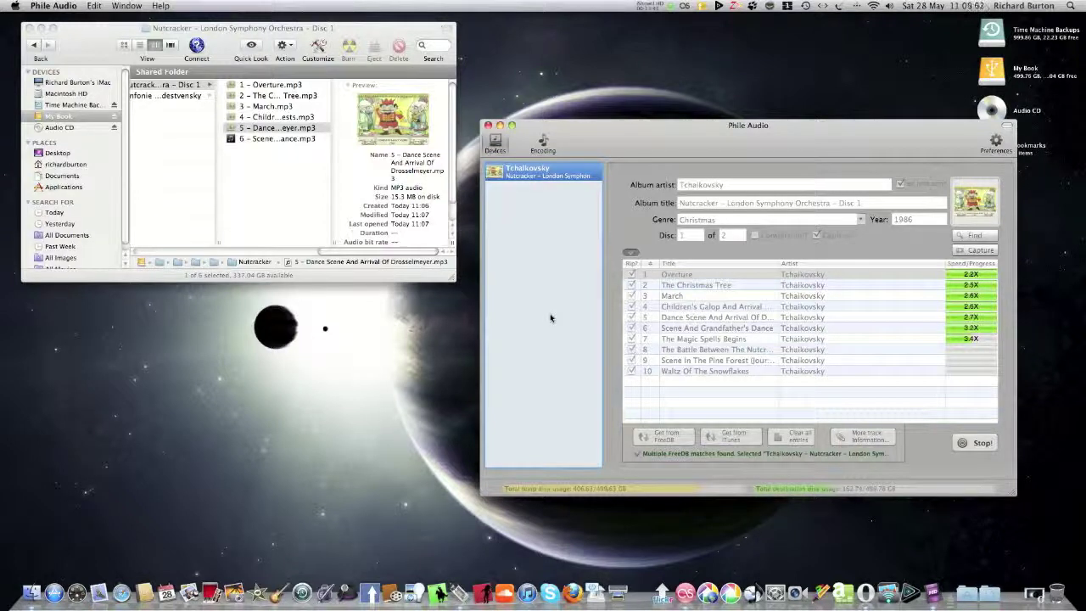
click(542, 143)
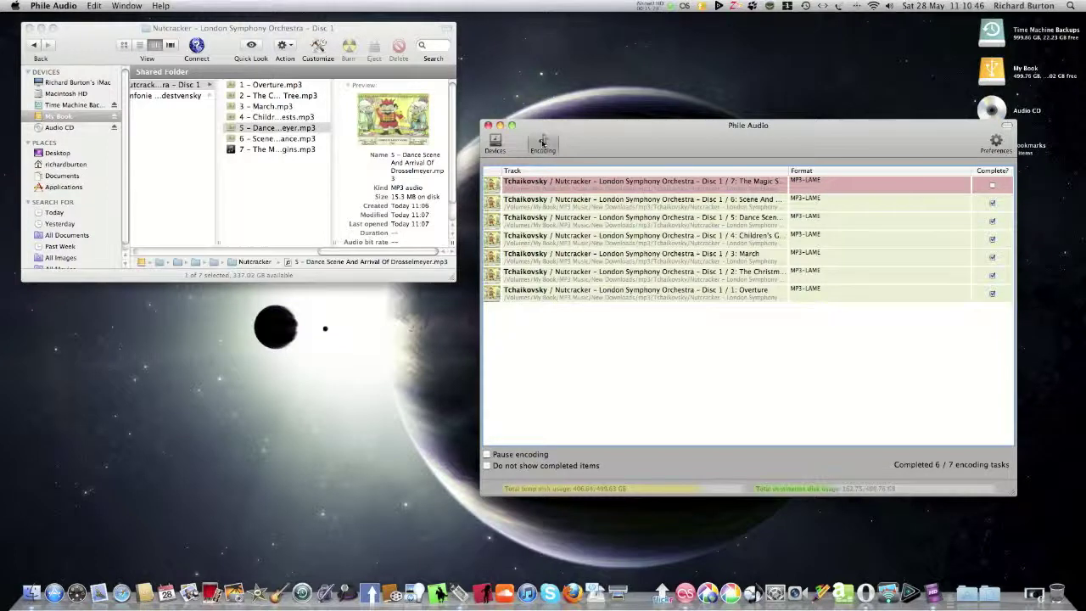
Step: Switch between the ripping track list and the encoding queue to check encoding progress
click(495, 142)
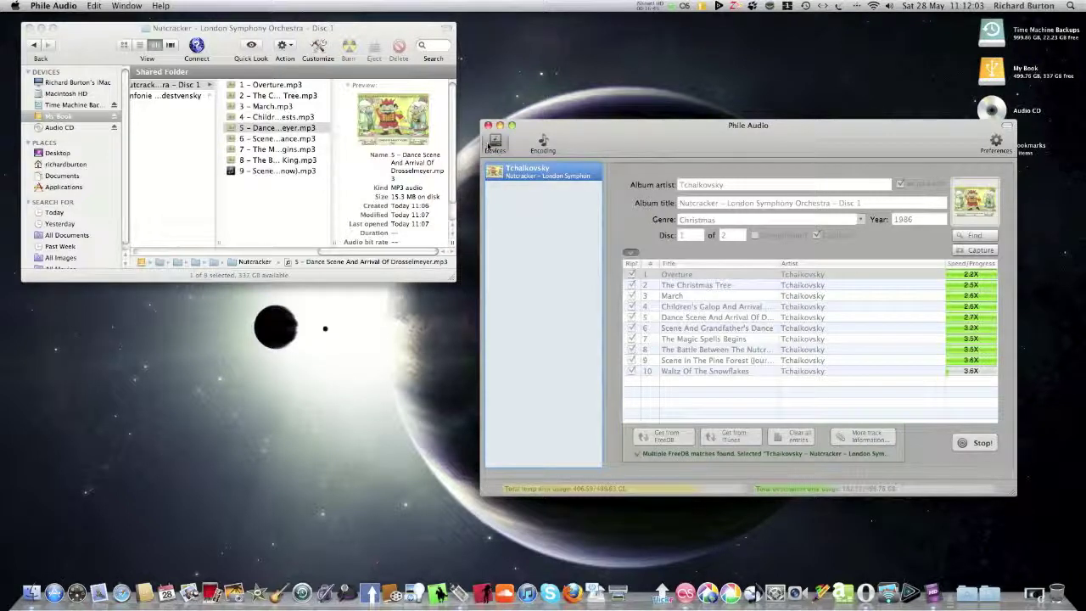
click(310, 176)
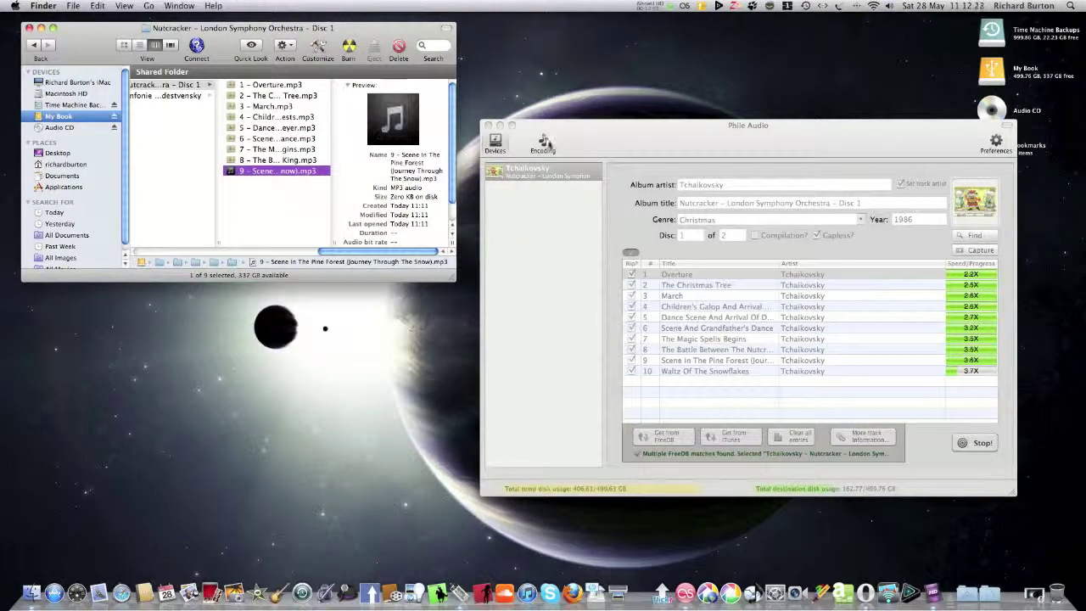
click(544, 143)
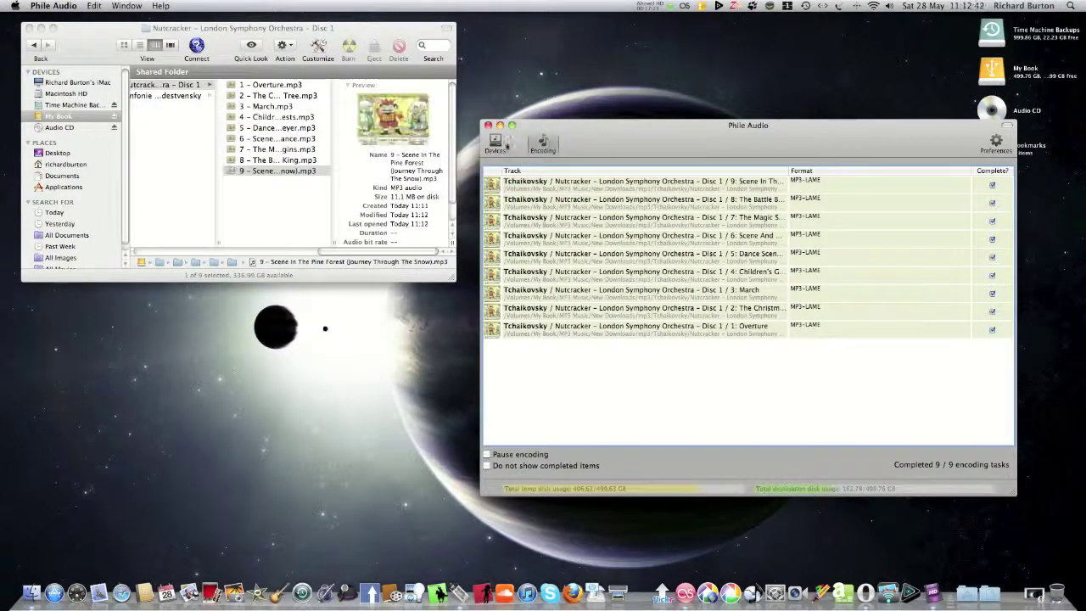
click(495, 143)
click(543, 142)
click(495, 142)
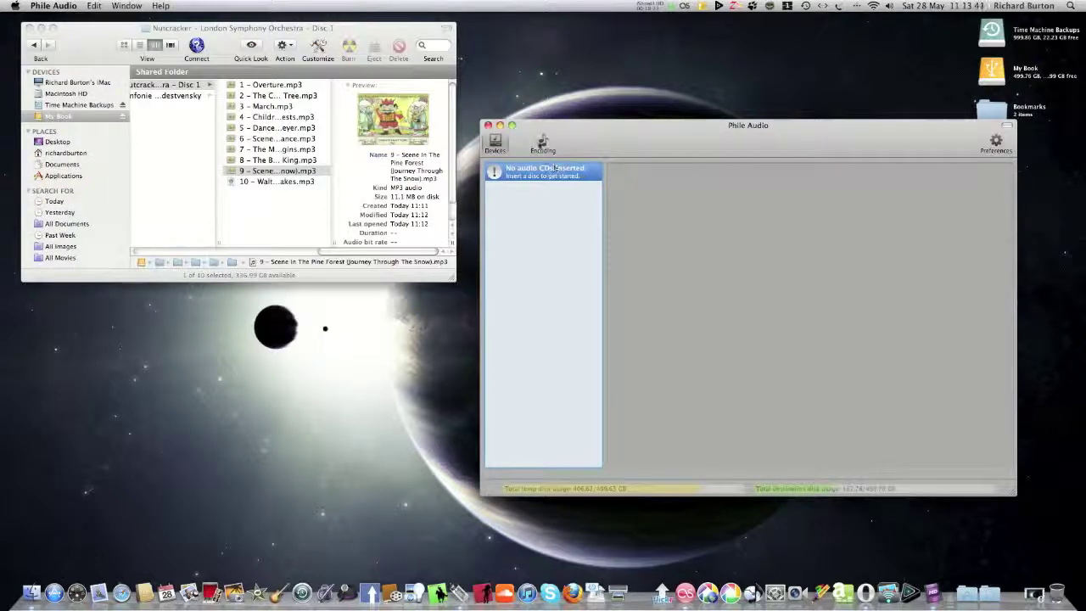
Step: Step through the ripped MP3s, hide completed encodes, and inspect 10 – Waltz Of The Snowflakes.mp3
click(256, 107)
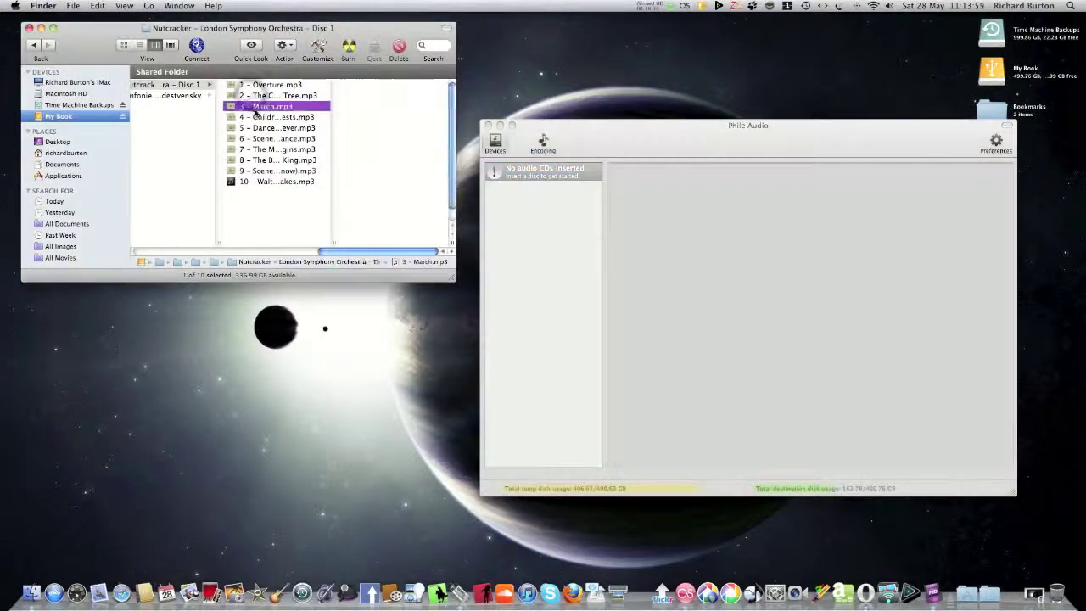
key(Down)
key(Down)
key(Down)
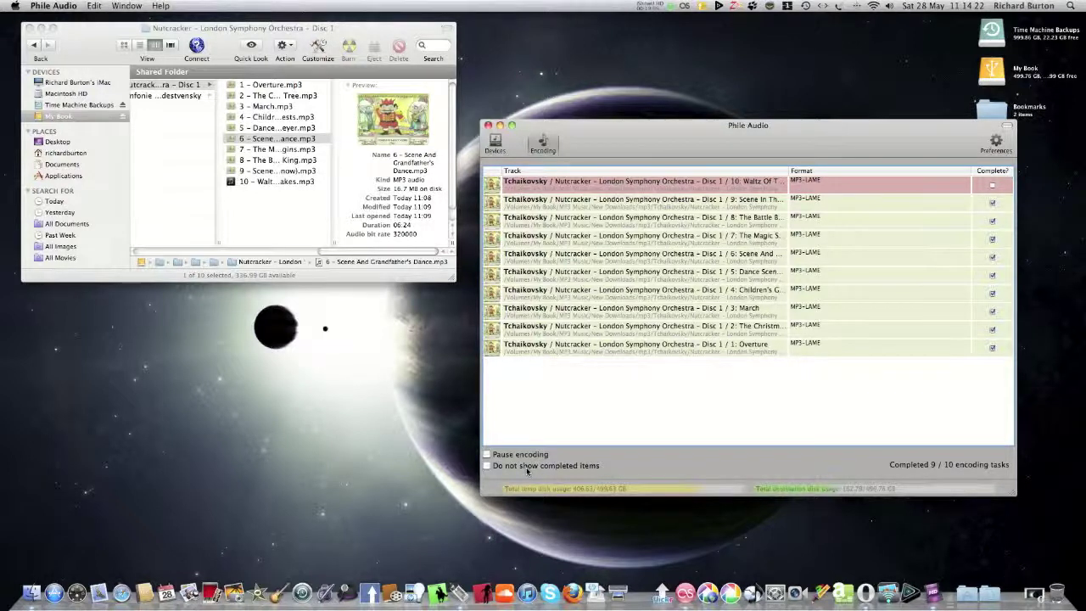
click(486, 466)
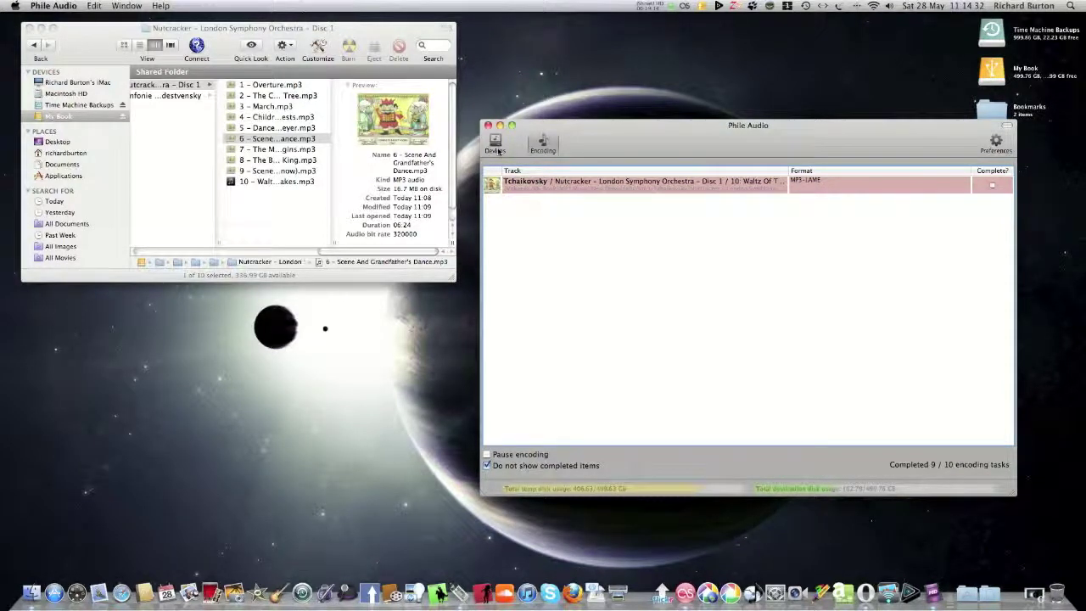
click(286, 190)
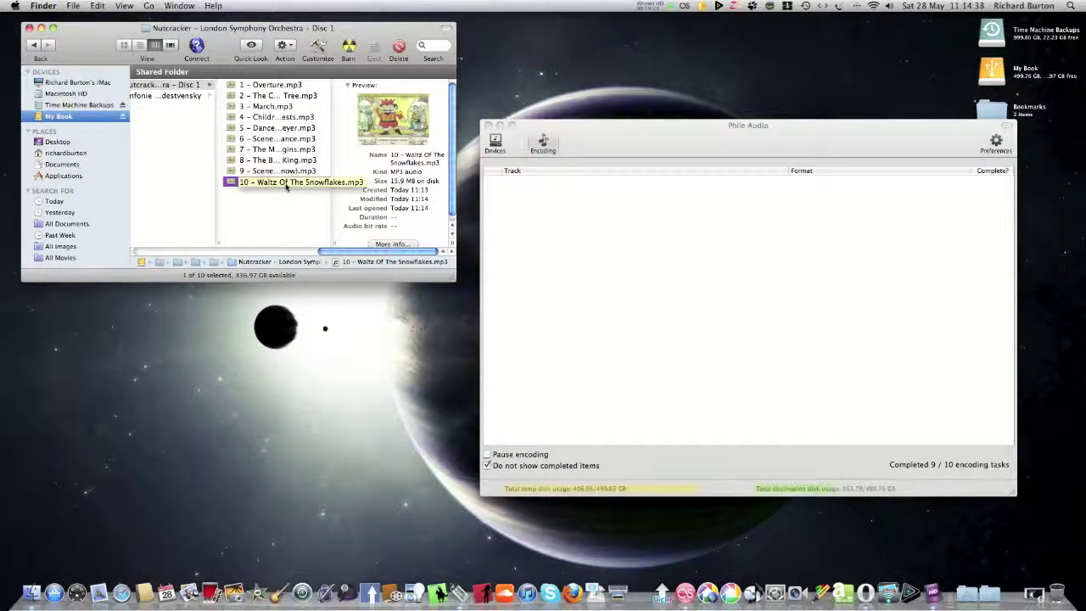
Step: Reapply the first Tchaikovsky / London Symphony Orchestra Disc 1 match to the inserted Nutcracker CD
click(495, 144)
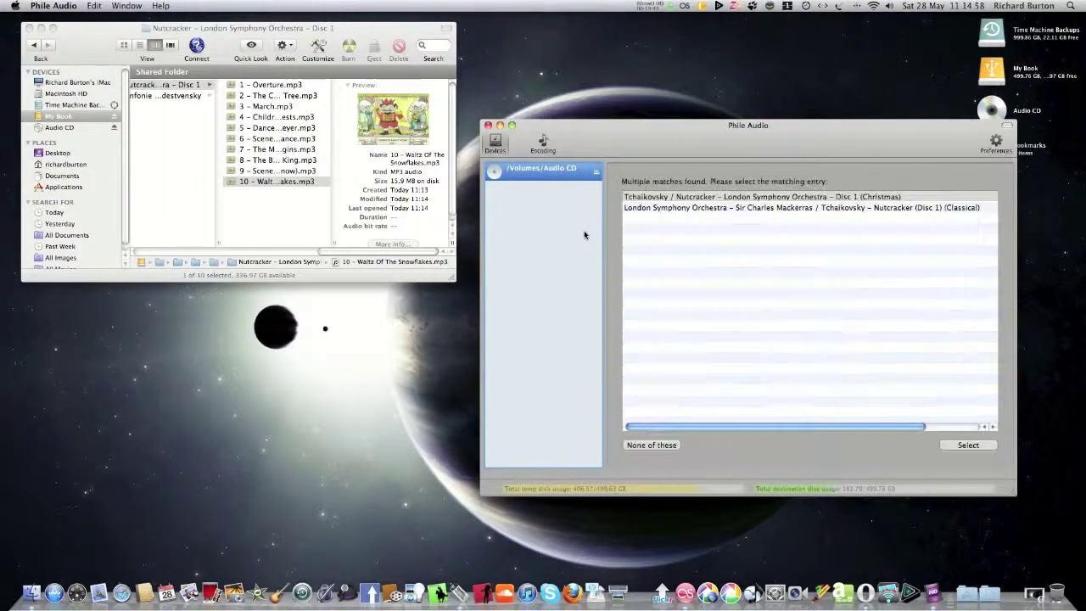
click(951, 446)
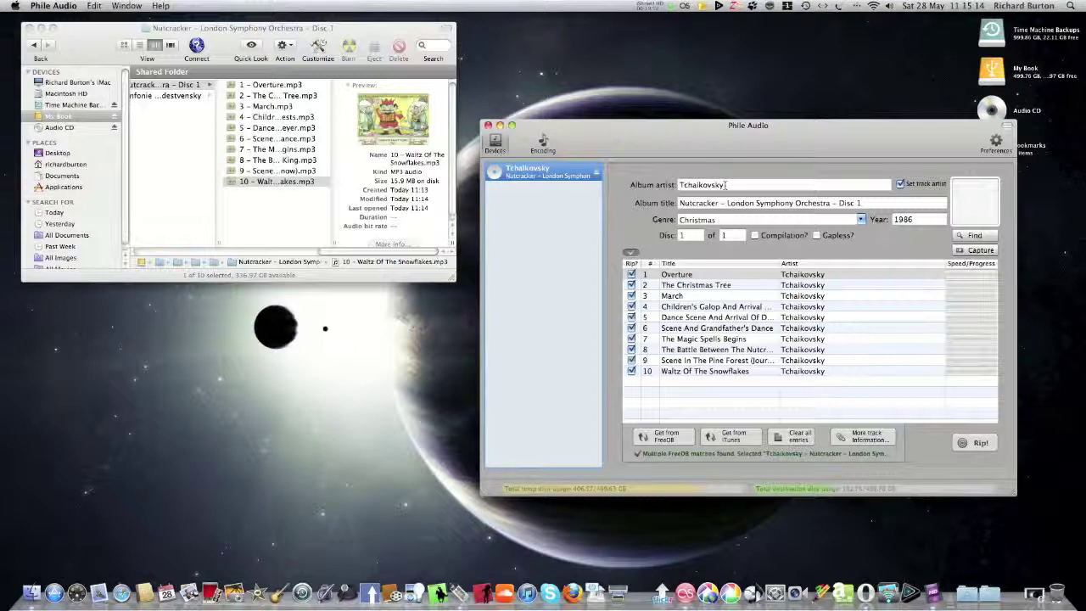
Step: Replace the album artist Tchaikovsky with the conductor's name
click(725, 185)
key(BackSpace)
key(BackSpace)
key(BackSpace)
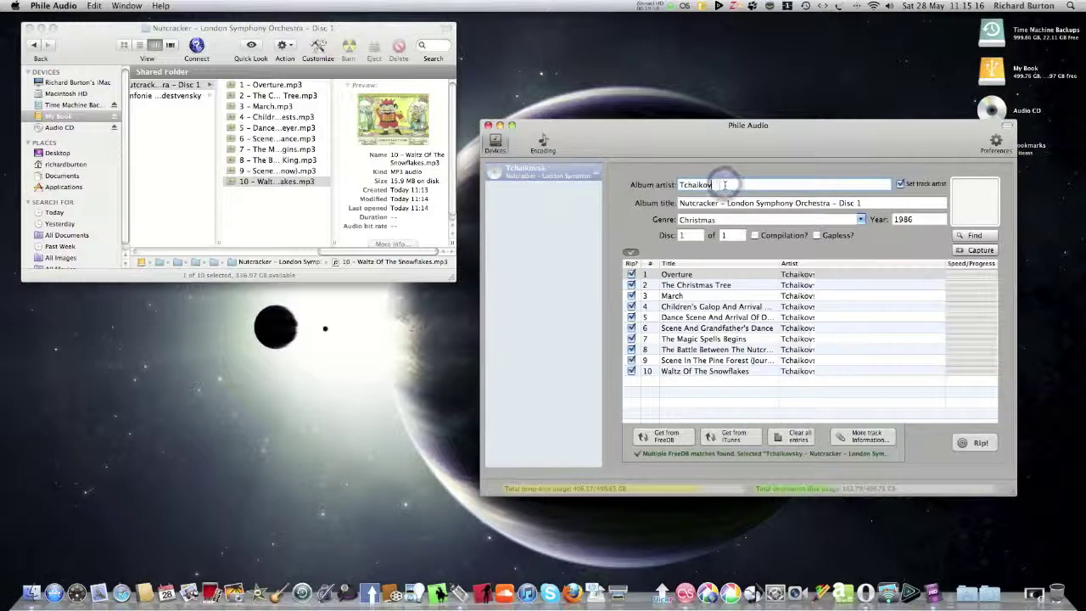
key(BackSpace)
key(BackSpace)
key(BackSpace)
key(BackSpace)
key(BackSpace)
key(BackSpace)
key(BackSpace)
key(BackSpace)
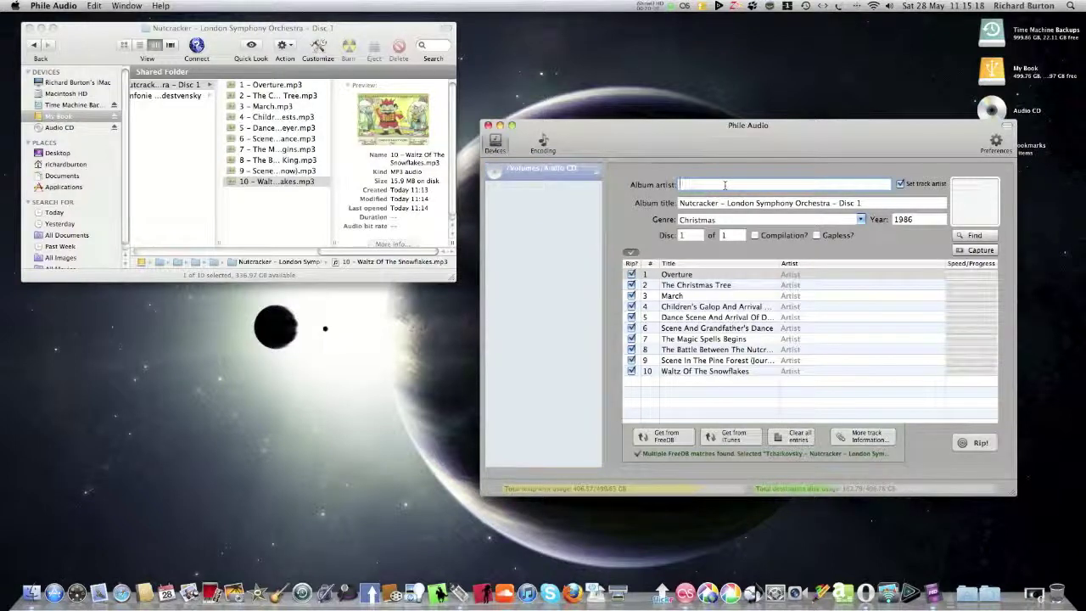
text(Sir C)
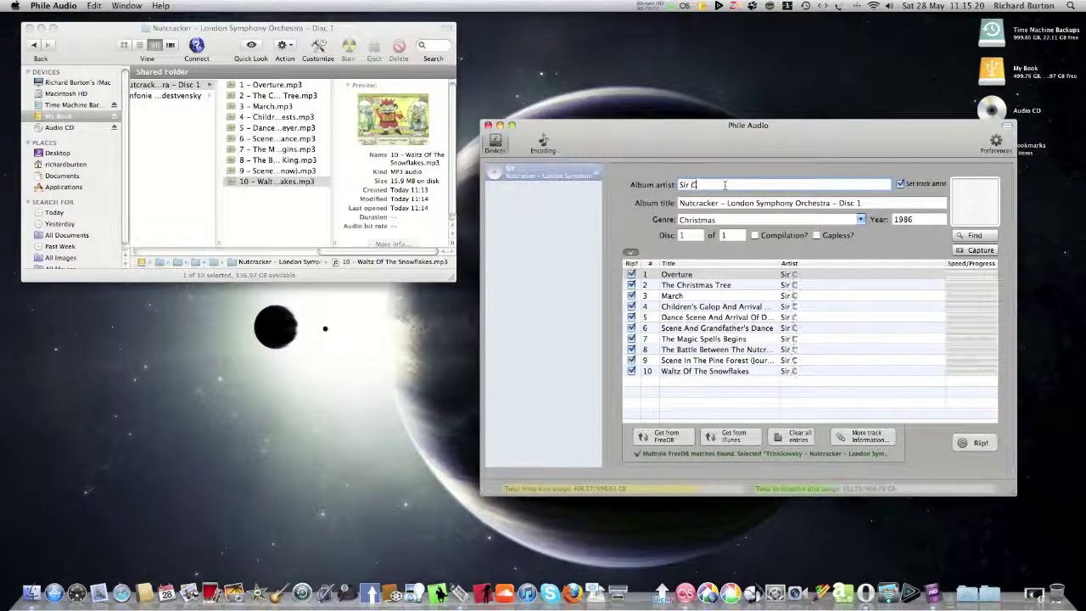
text(harle)
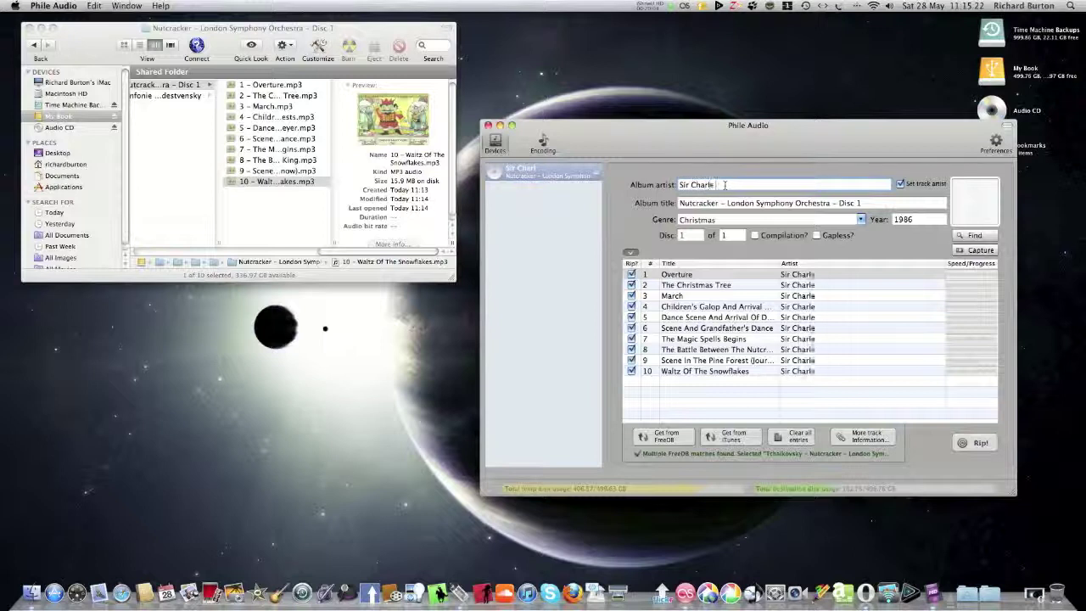
text( M)
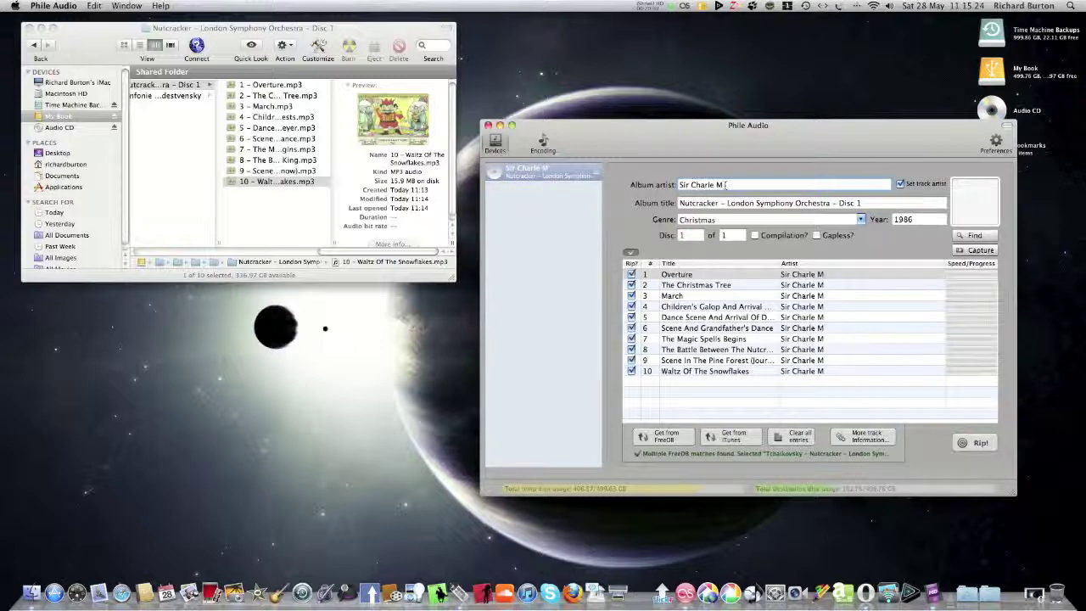
text(ack)
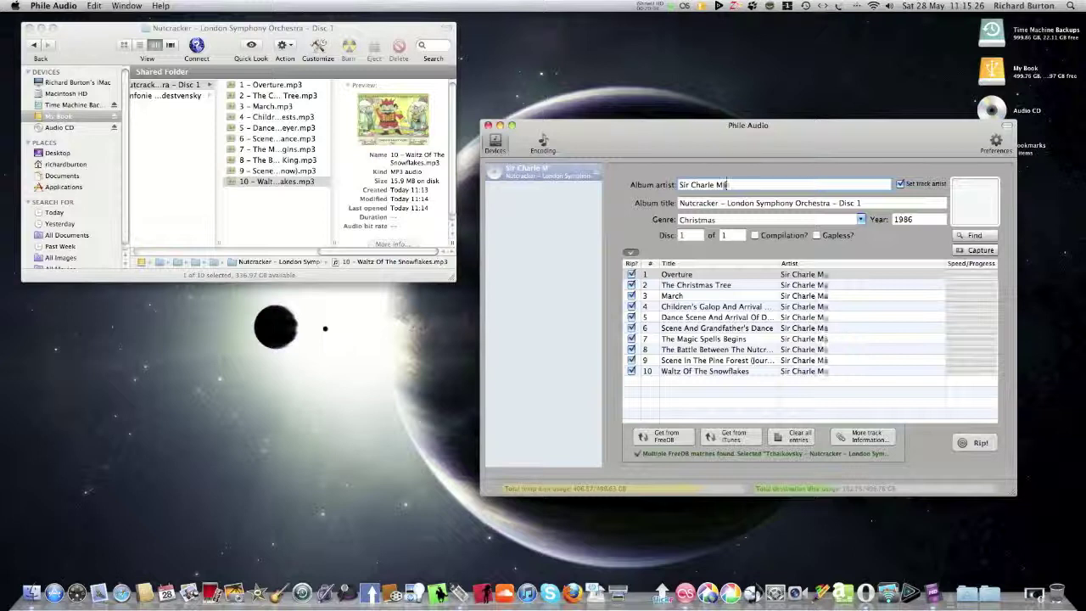
text(err)
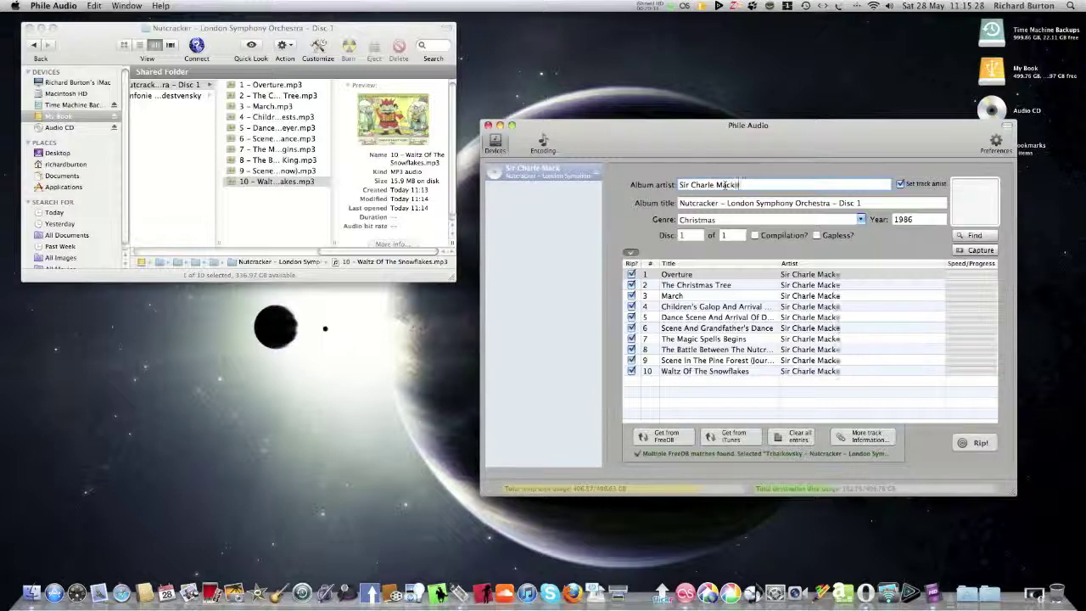
text(as)
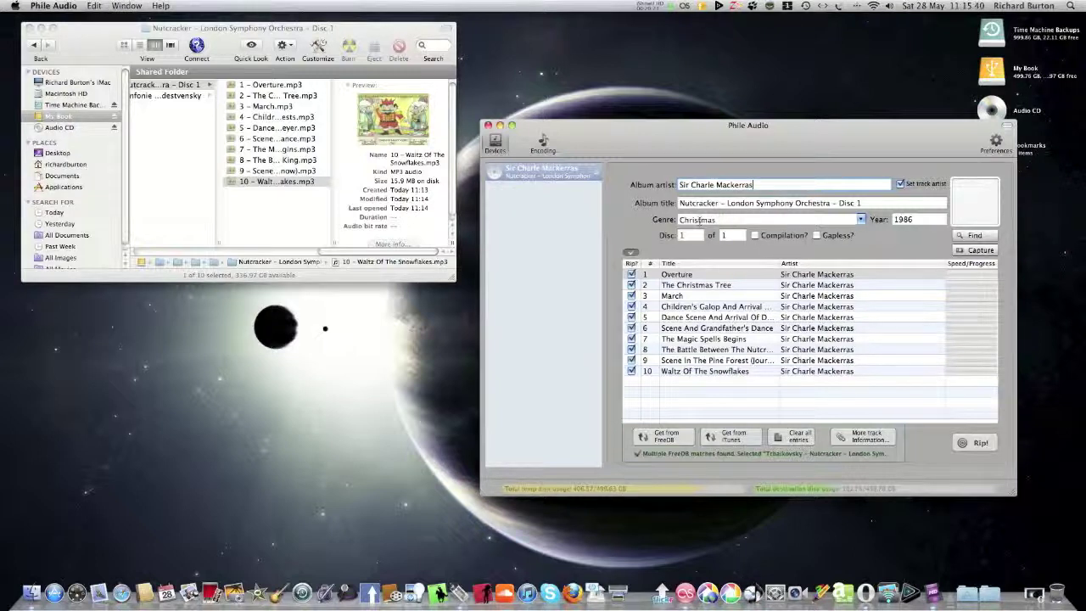
Step: Change the genre from Christmas to Classical and bring up the cover scanner
click(860, 220)
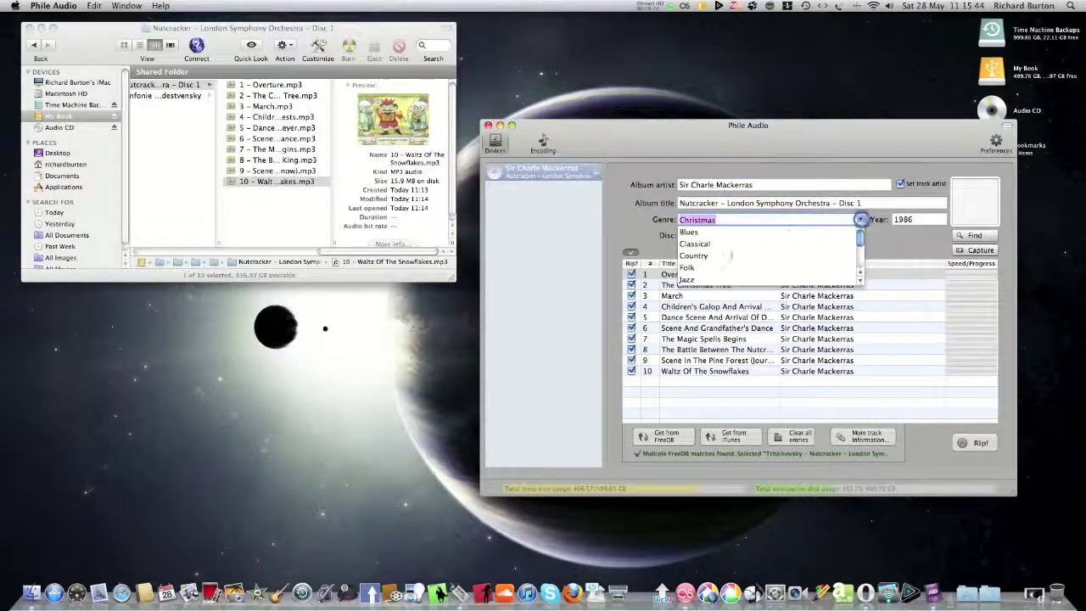
click(705, 247)
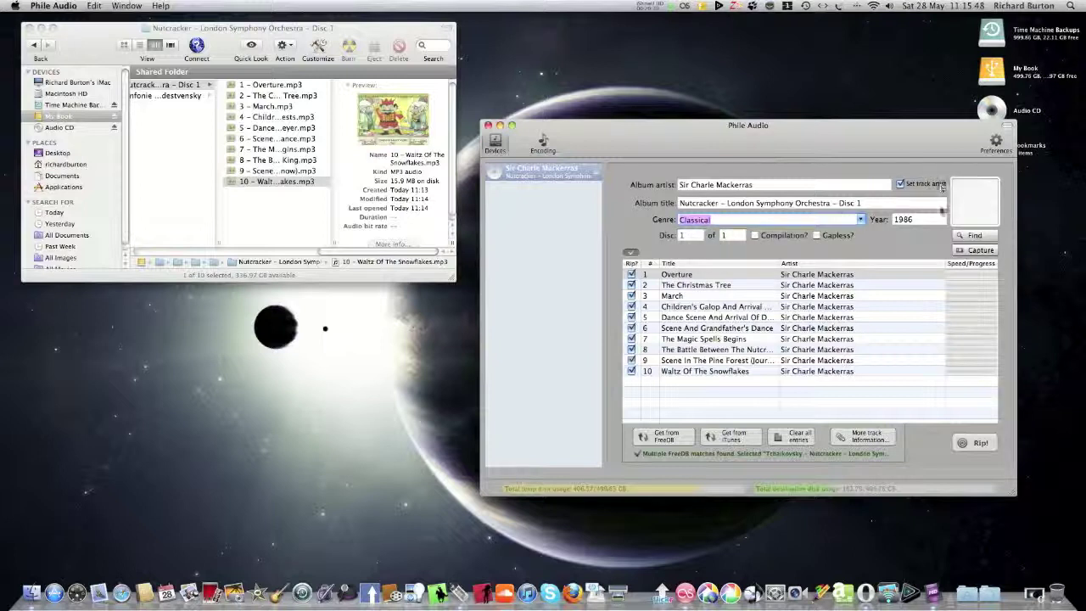
click(974, 248)
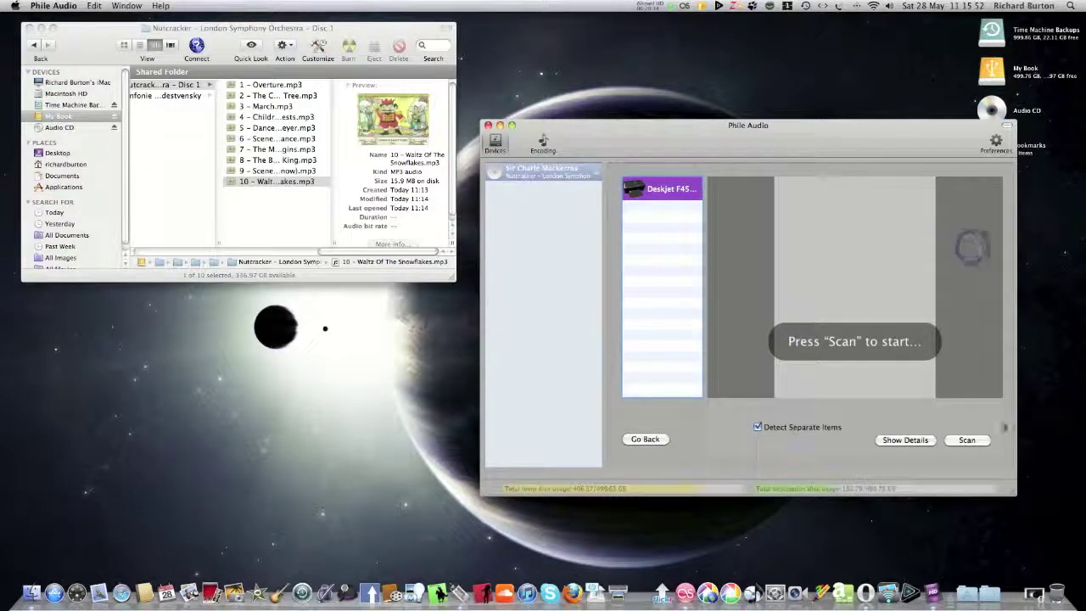
Step: Run an overview scan of the Nutcracker CD cover with a crop area around the artwork
click(975, 440)
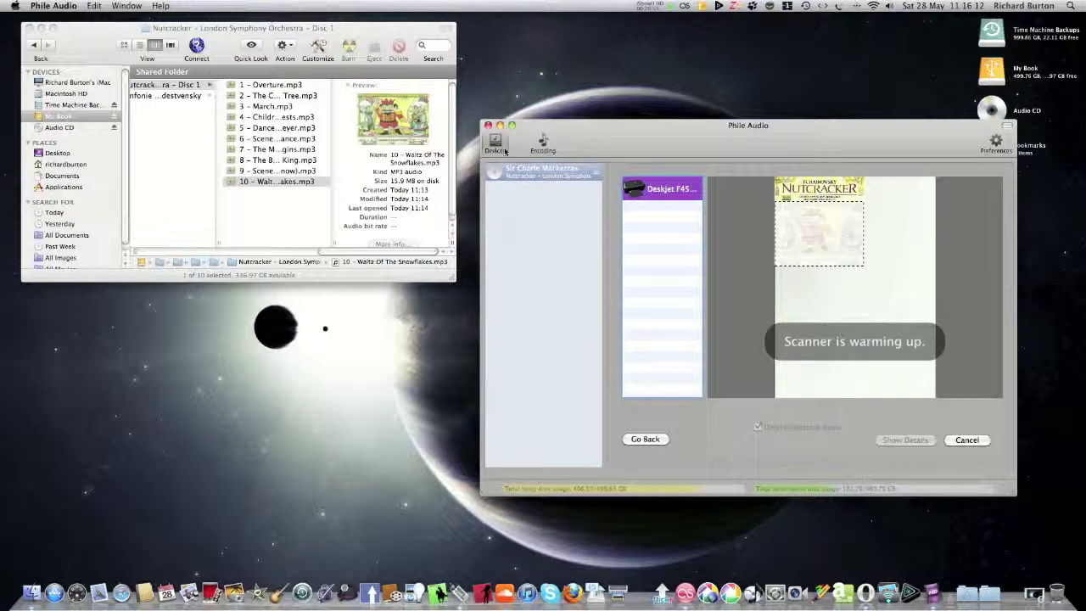
Step: Confirm the scanned cover on the disc view, then show LAME insane-preset MP3 encoder preferences
click(541, 144)
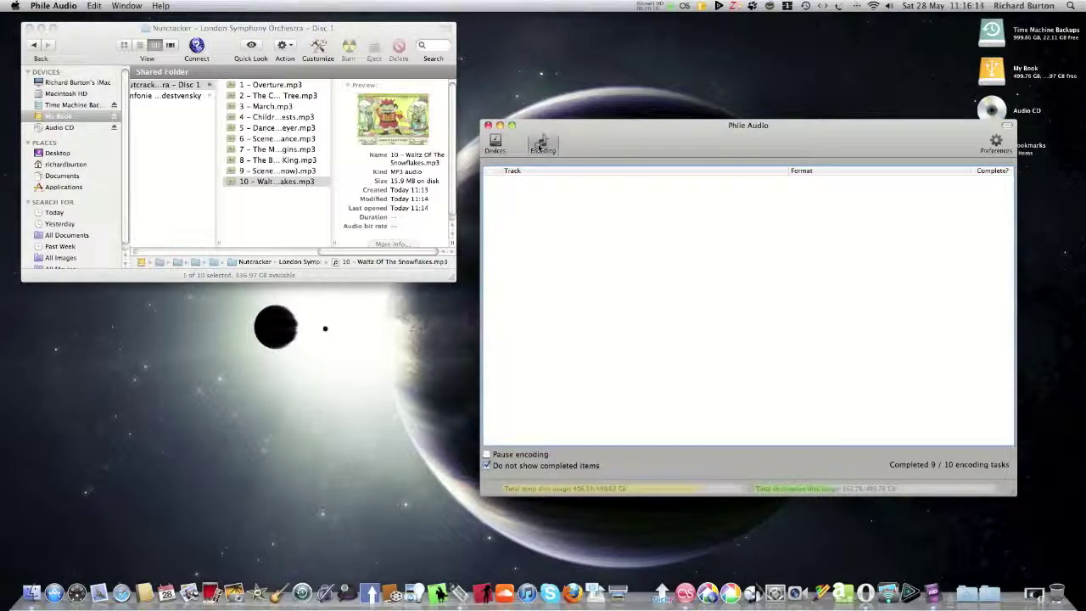
click(494, 144)
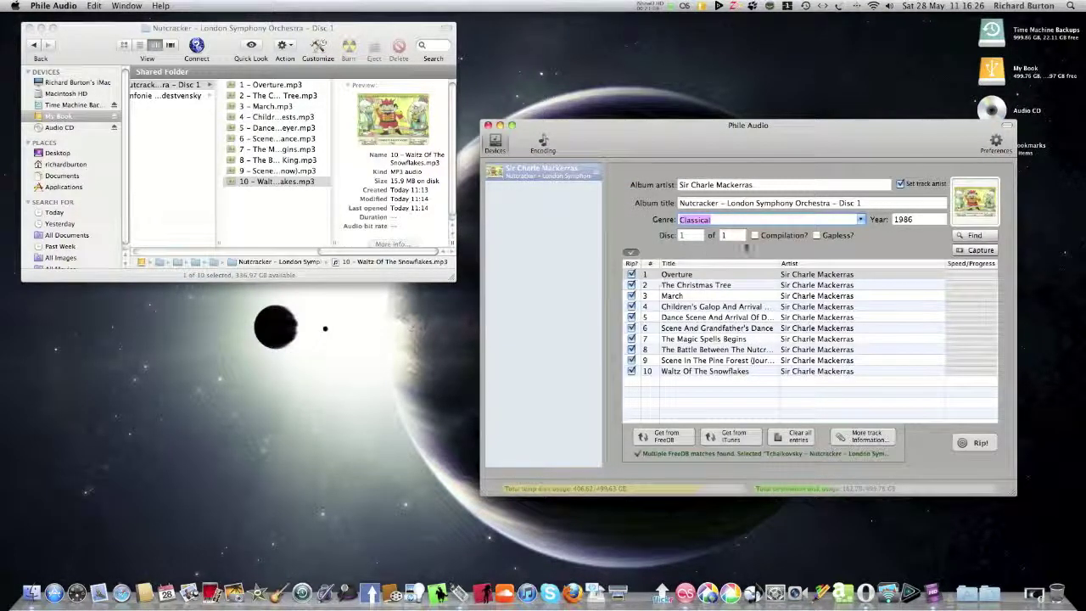
click(996, 142)
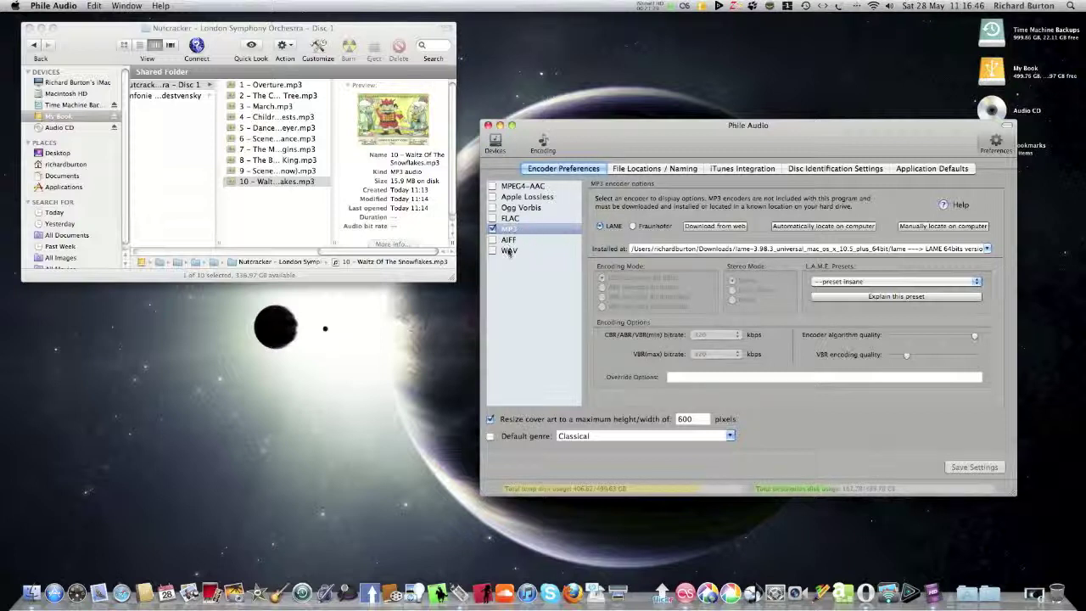
click(493, 186)
click(491, 196)
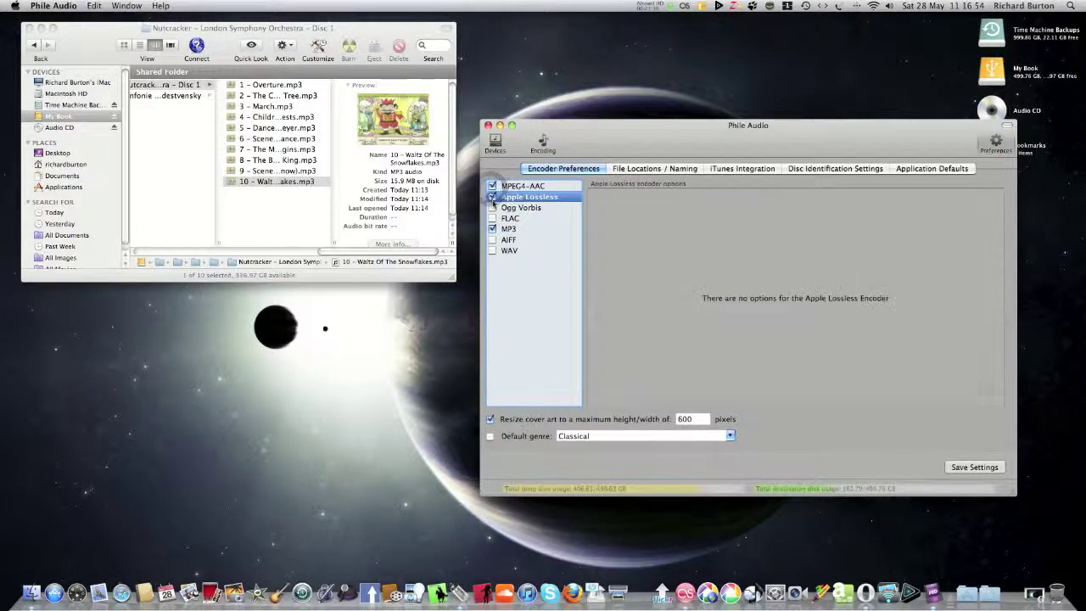
click(491, 208)
click(491, 218)
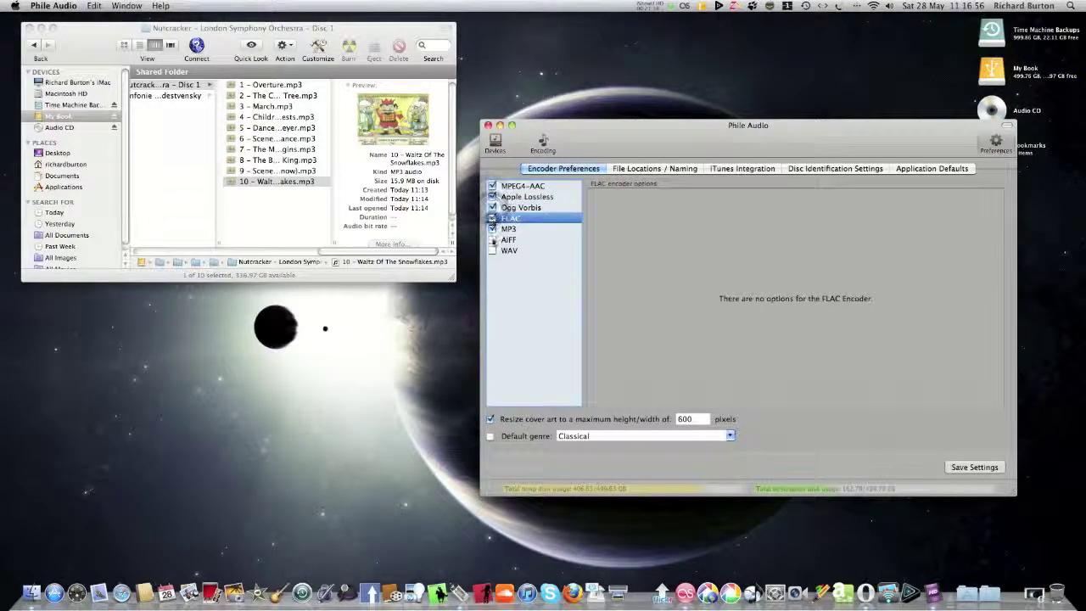
click(491, 229)
click(491, 240)
click(492, 251)
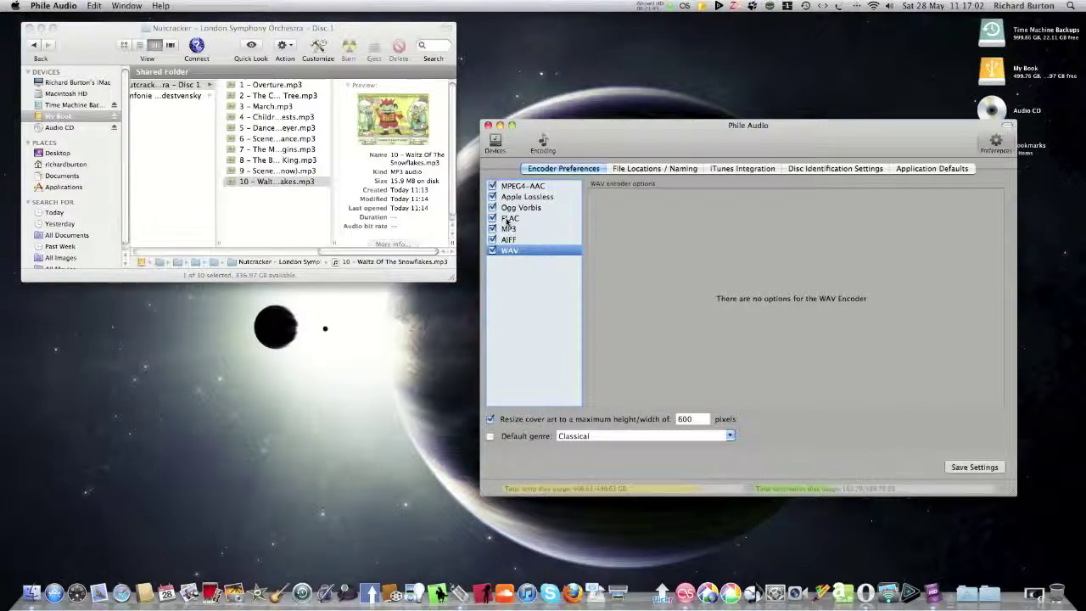
click(492, 185)
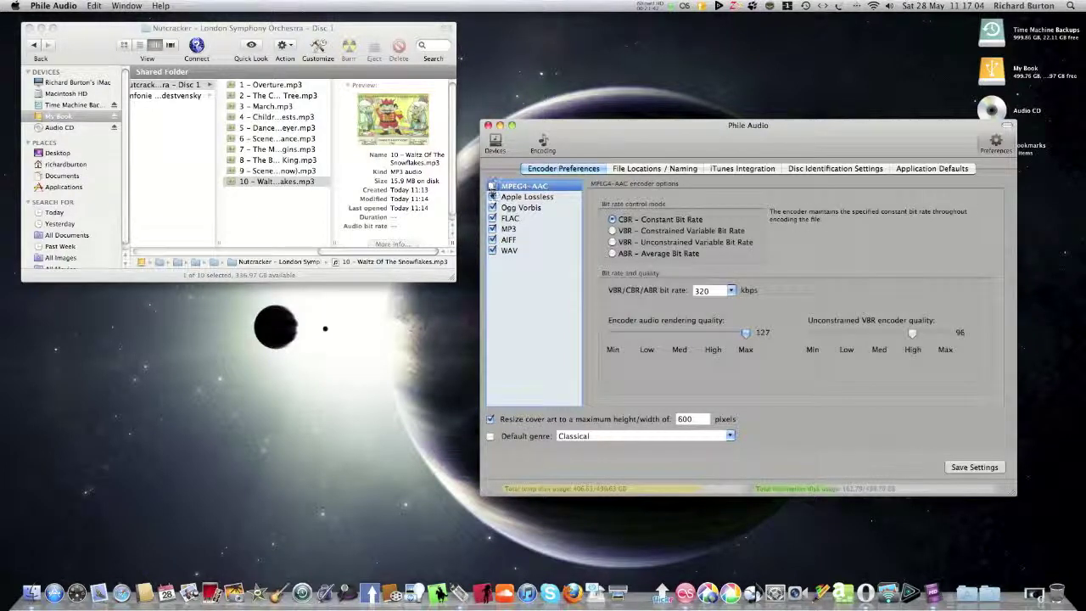
click(492, 197)
click(492, 208)
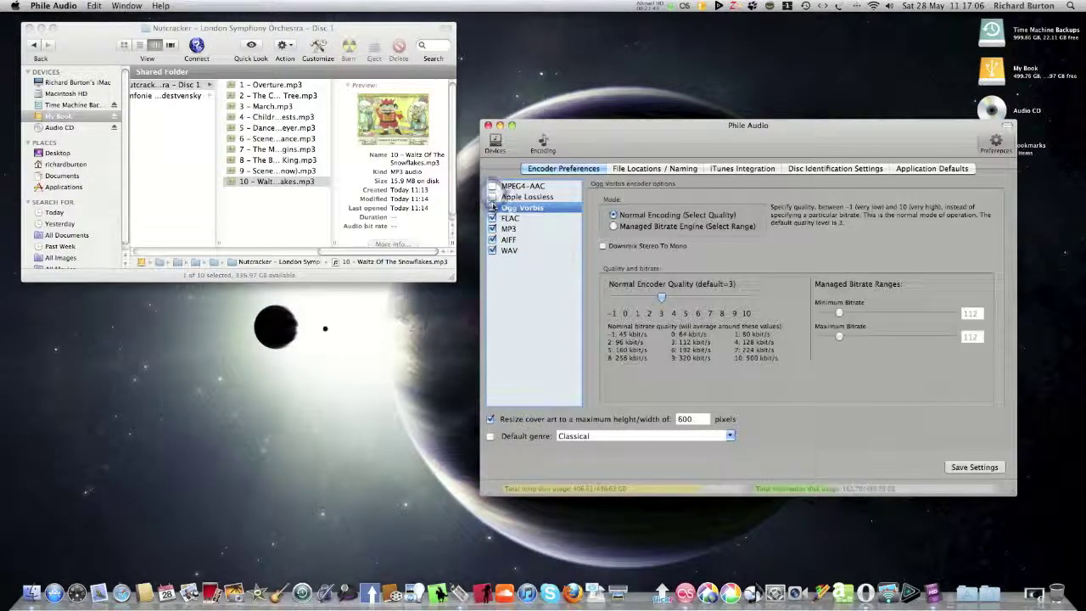
click(492, 218)
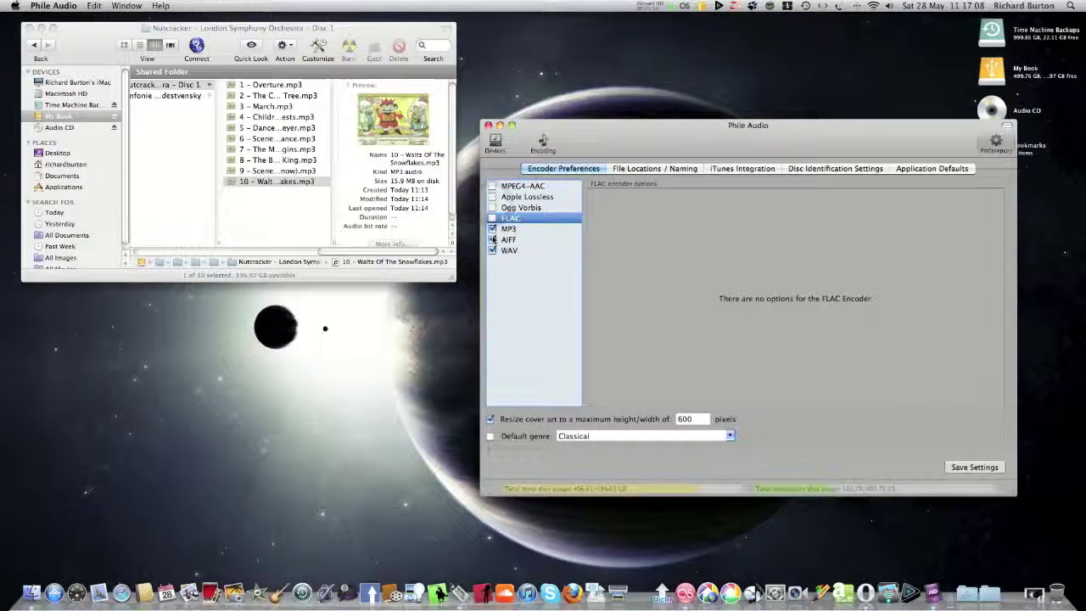
click(492, 239)
click(493, 250)
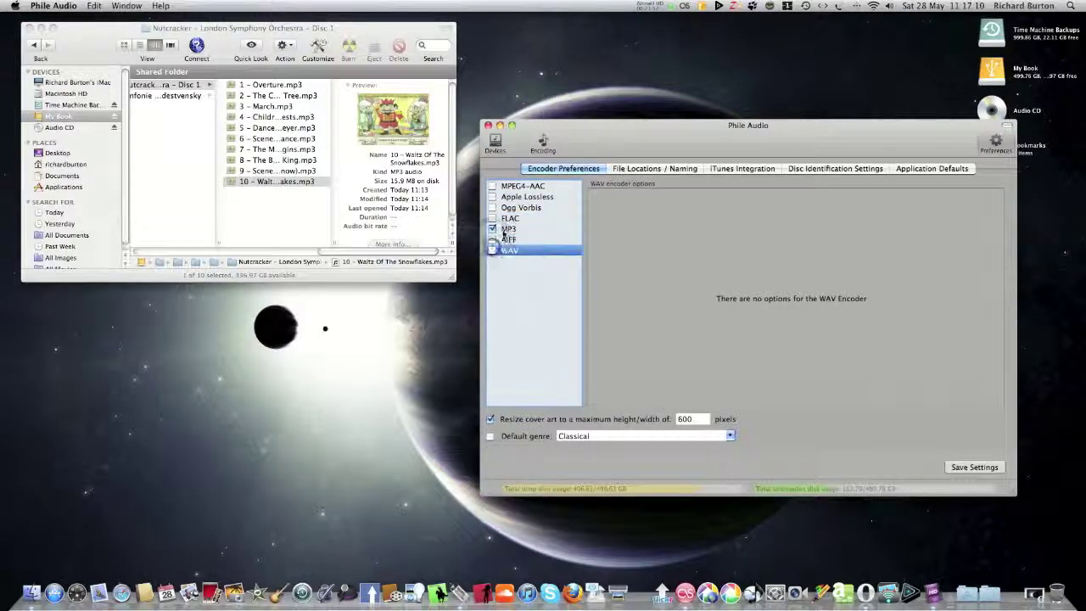
click(492, 229)
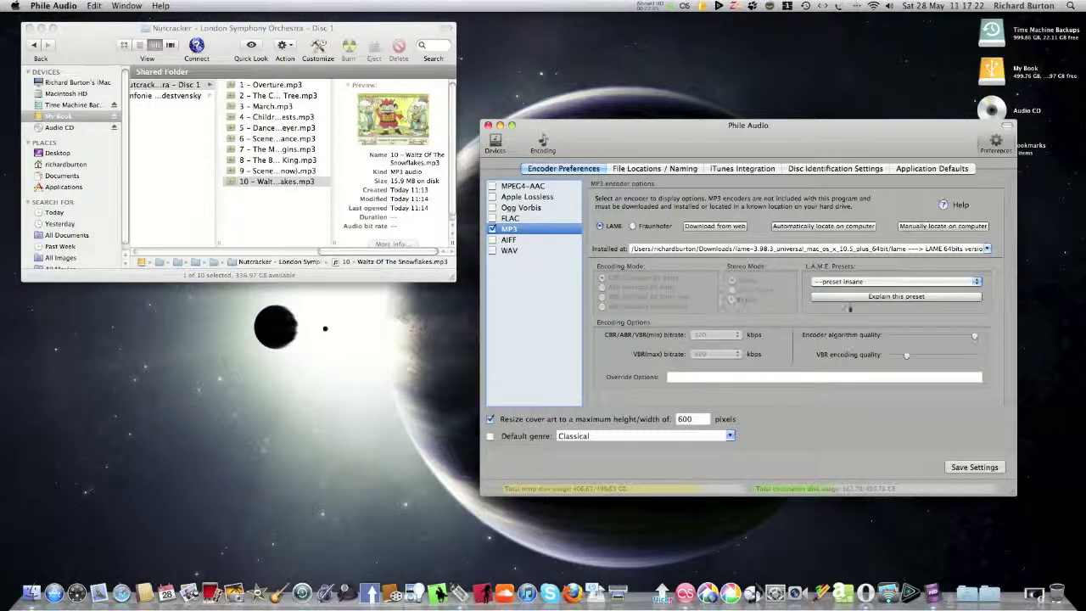
click(874, 297)
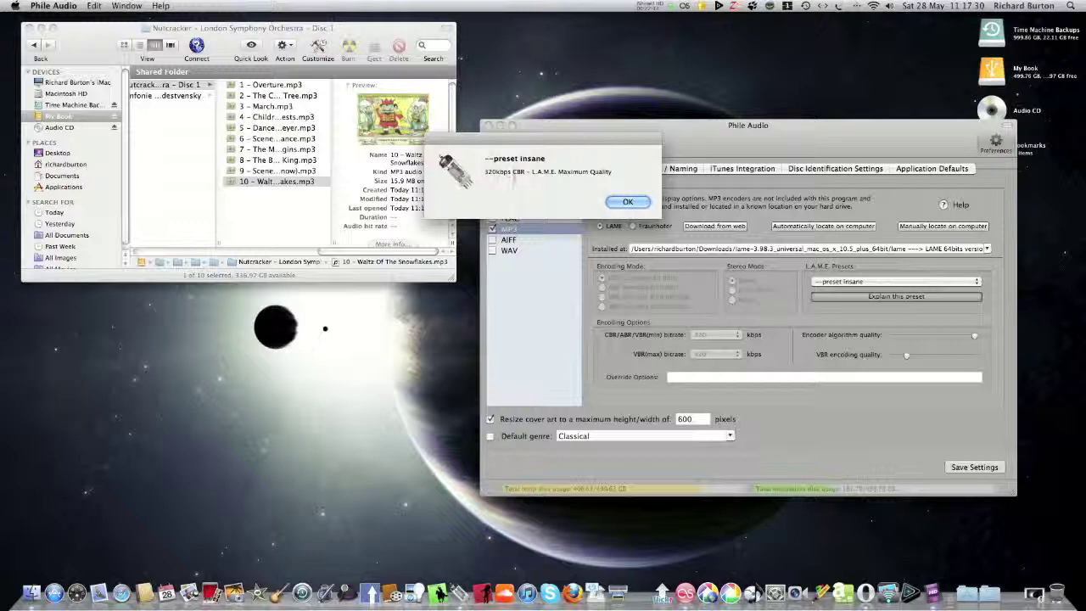
click(620, 201)
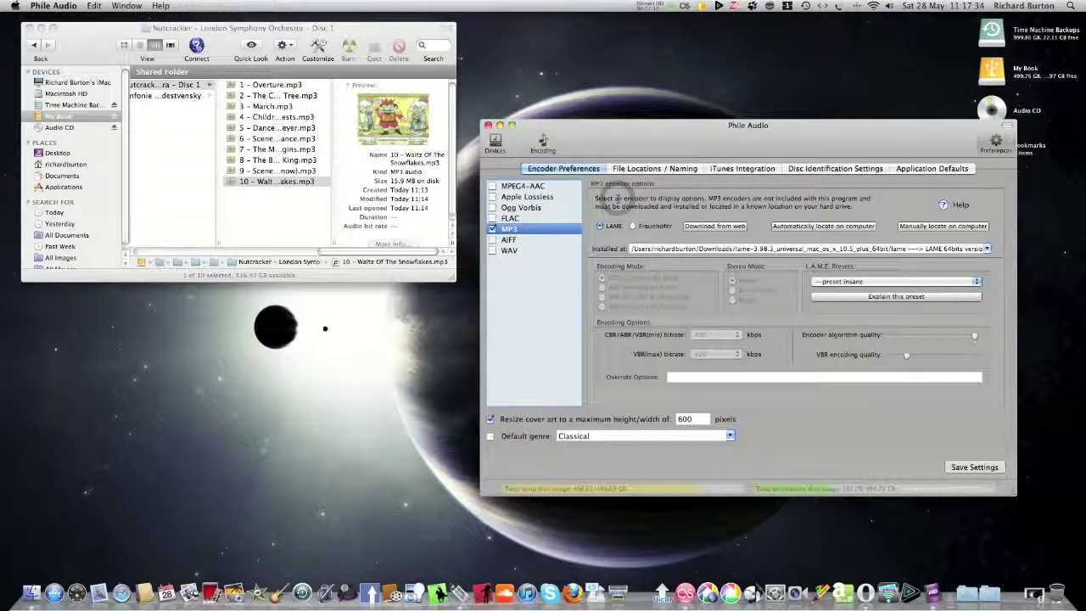